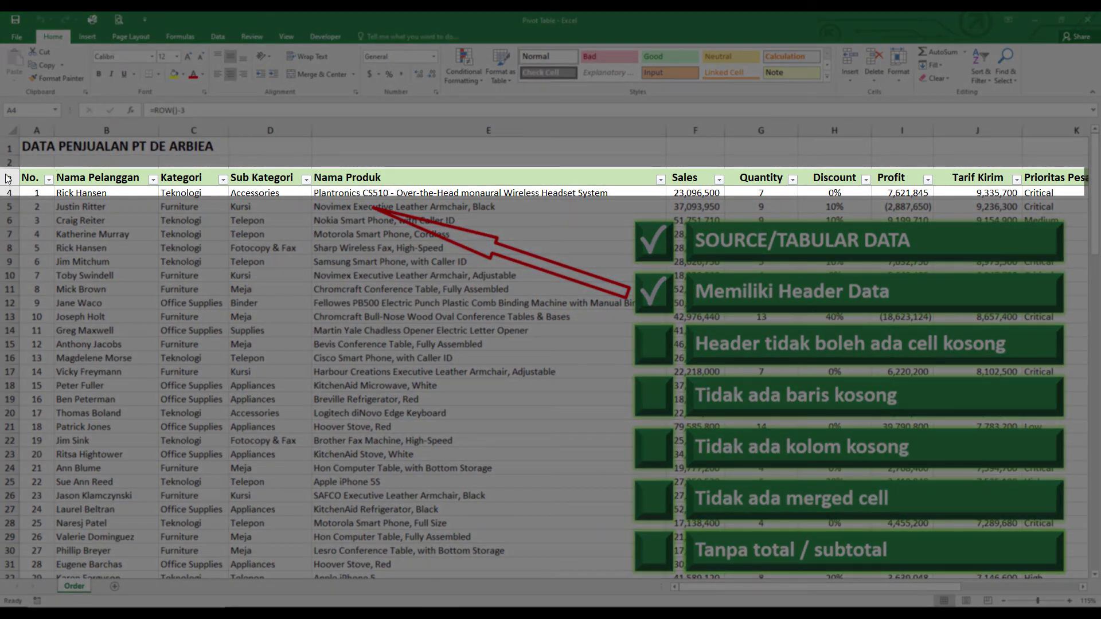
# Step: Clear the Nama Produk header cell in E3, and undo the deletion
pyautogui.click(397, 177)
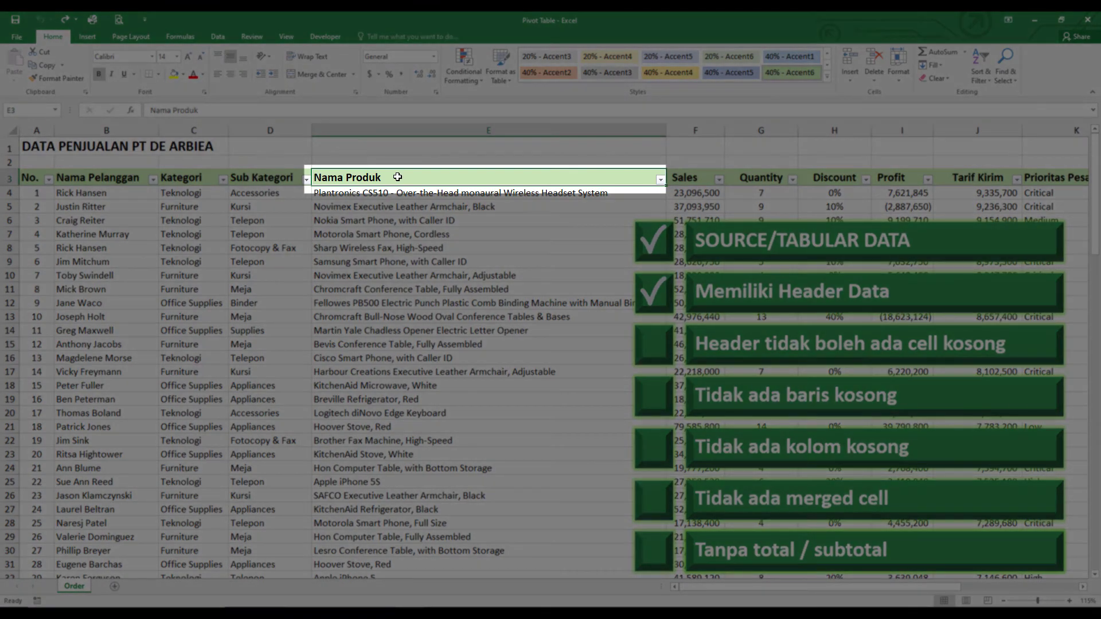
pyautogui.press('Delete')
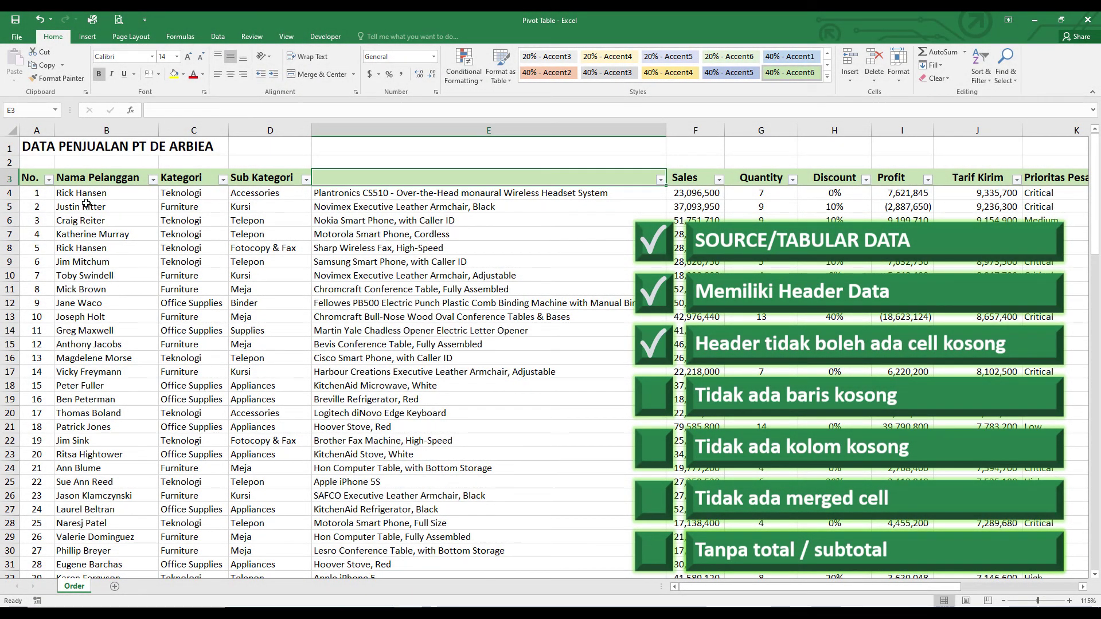
pyautogui.click(10, 192)
pyautogui.hotkey('ctrl', 'z')
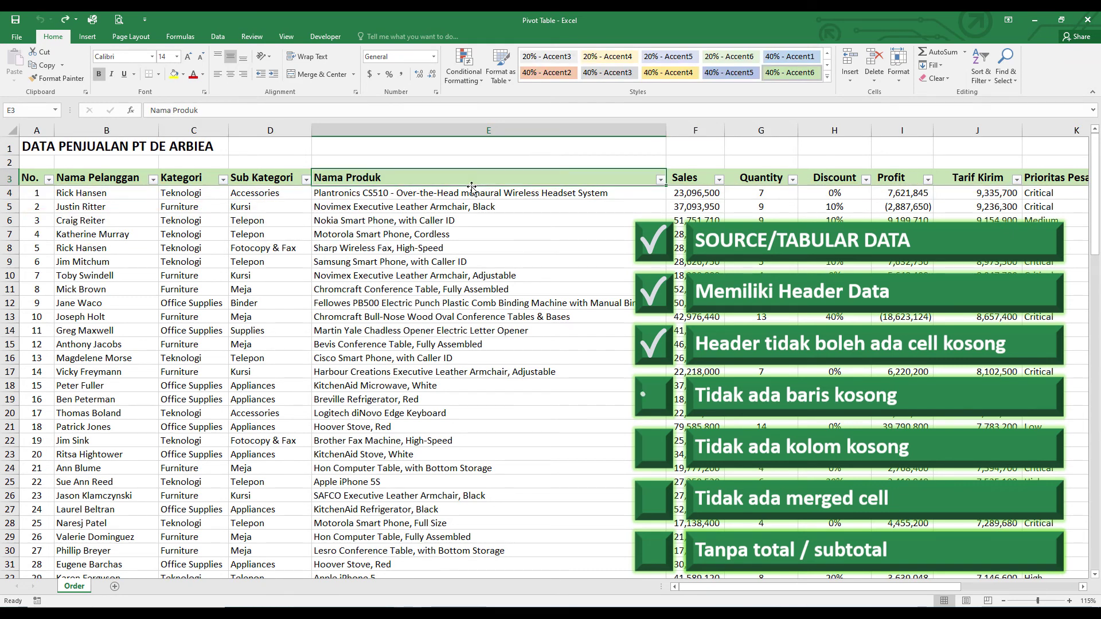
pyautogui.click(512, 130)
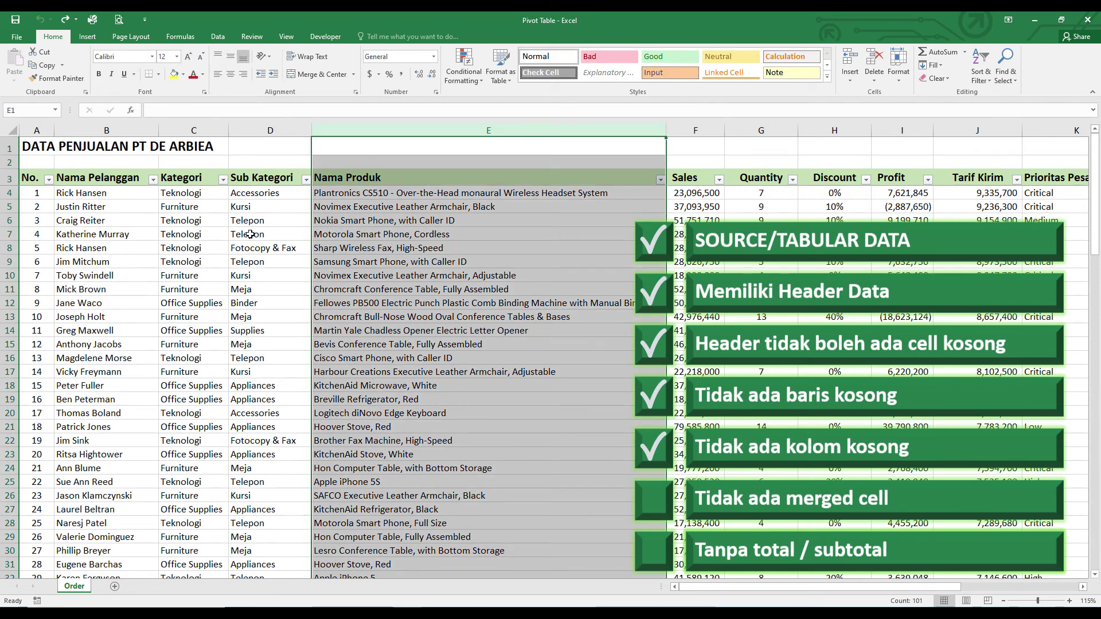
pyautogui.click(394, 180)
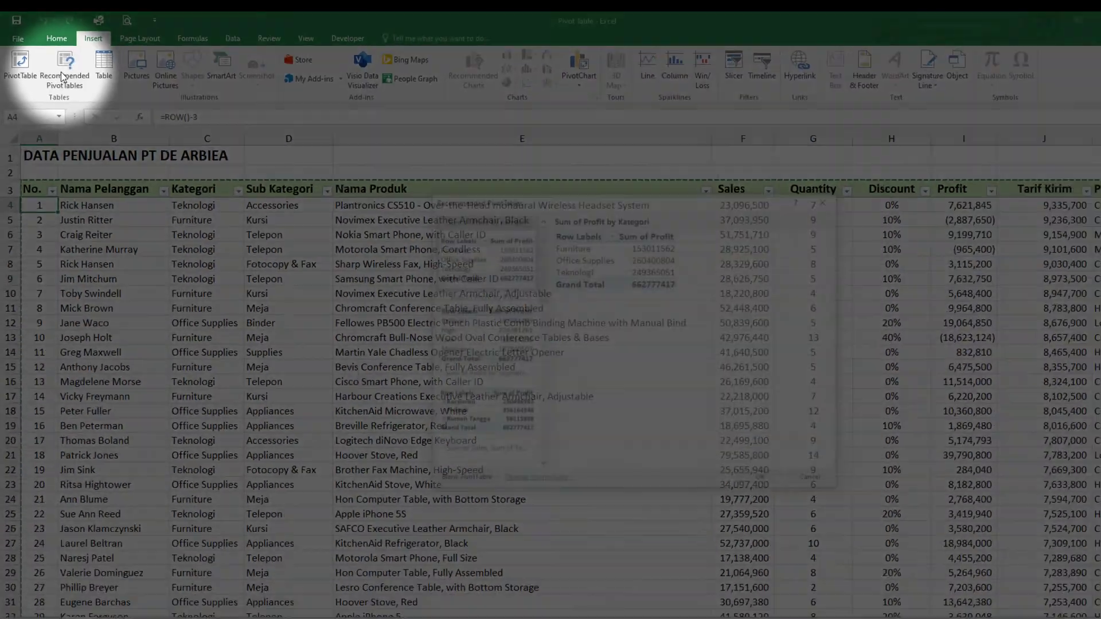
# Step: Insert the recommended PivotTable Sum of Tarif Kirim by Segmen from the Order sales data
pyautogui.click(106, 117)
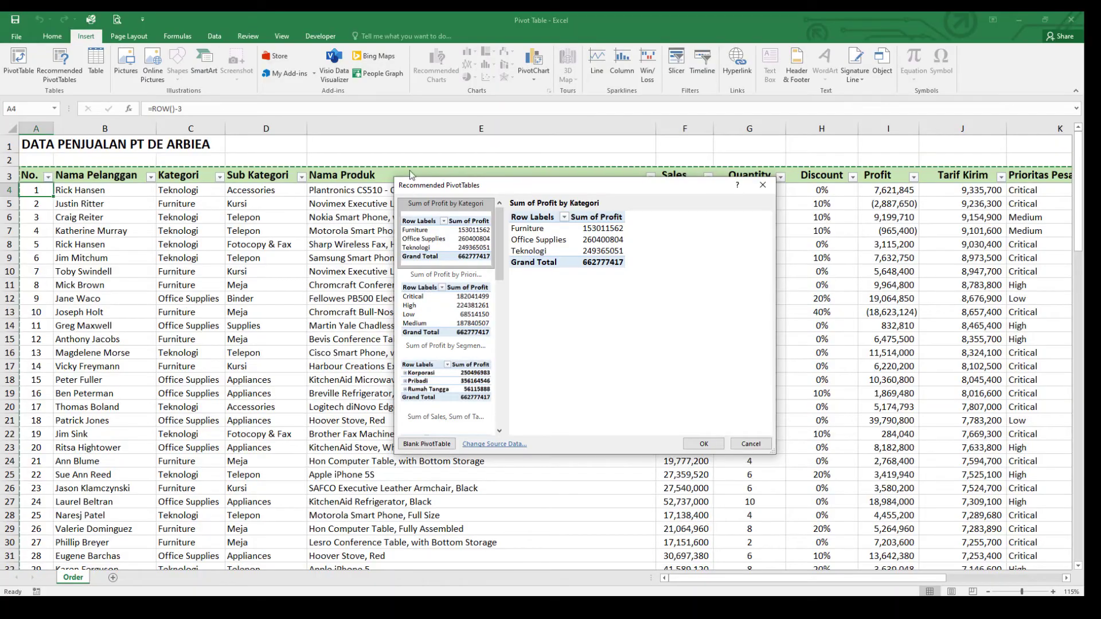
pyautogui.moveTo(499, 237); pyautogui.dragTo(409, 315)
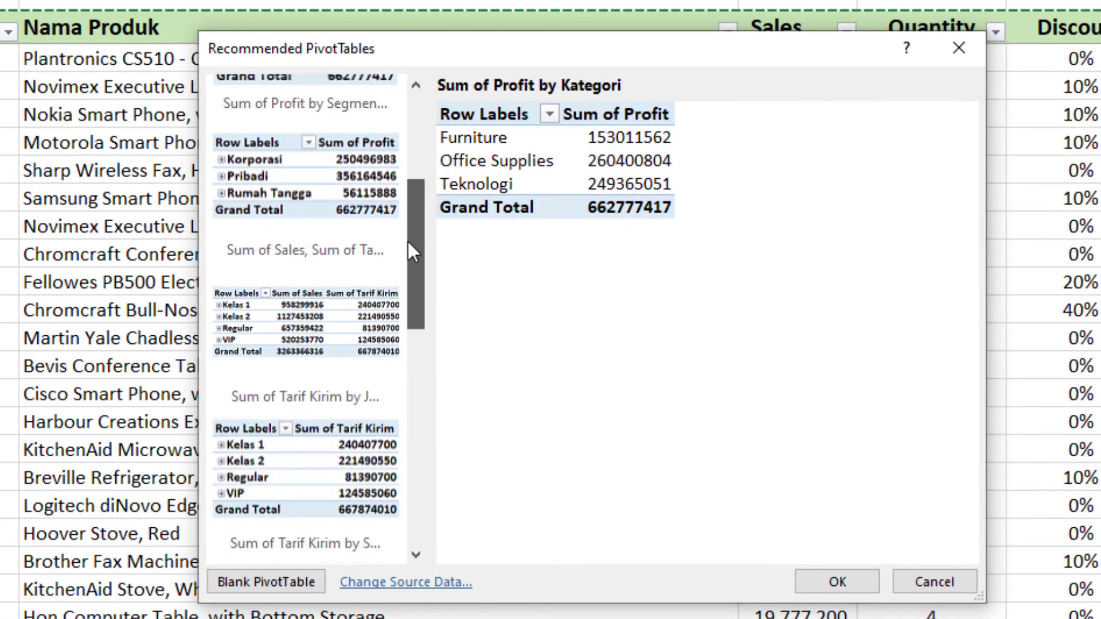
pyautogui.click(366, 431)
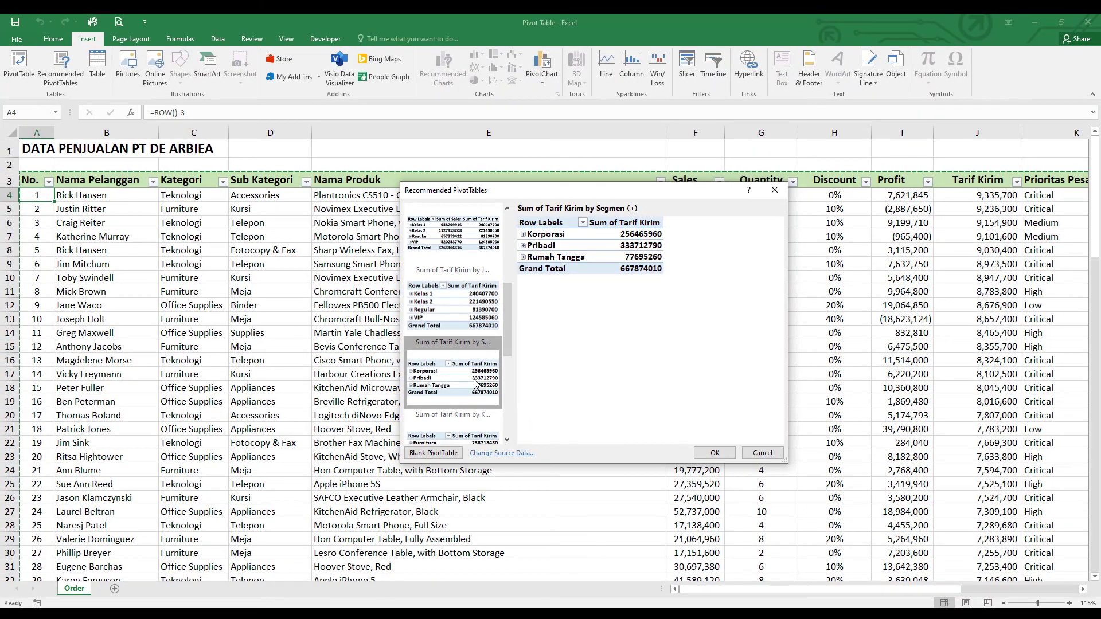
pyautogui.click(713, 453)
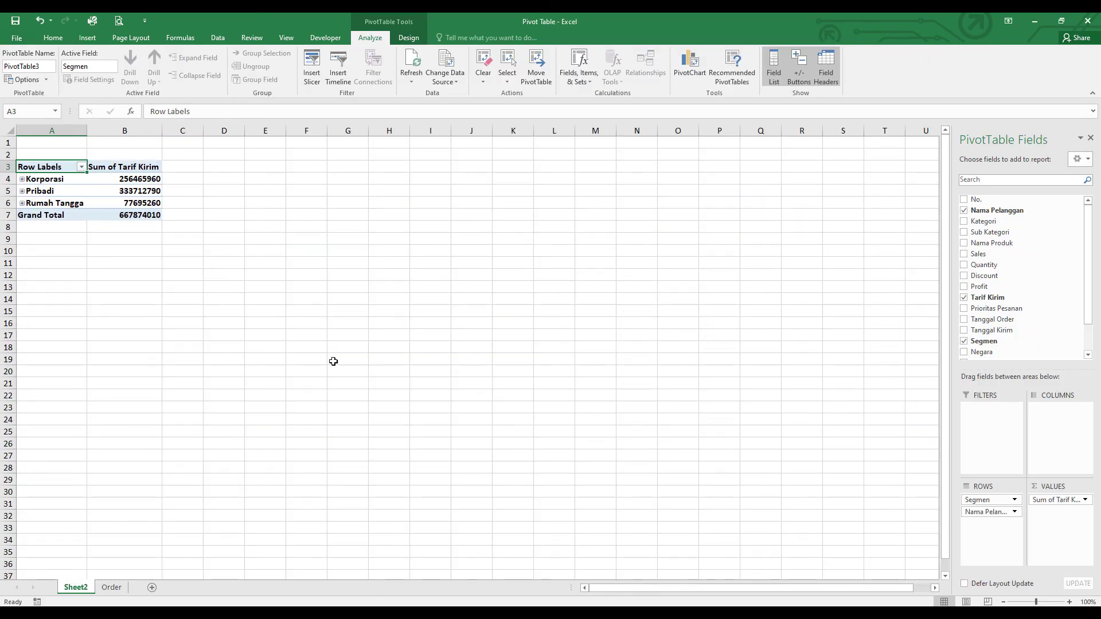
# Step: Create a blank PivotTable on a new worksheet from the sales data on the Order sheet
pyautogui.click(111, 587)
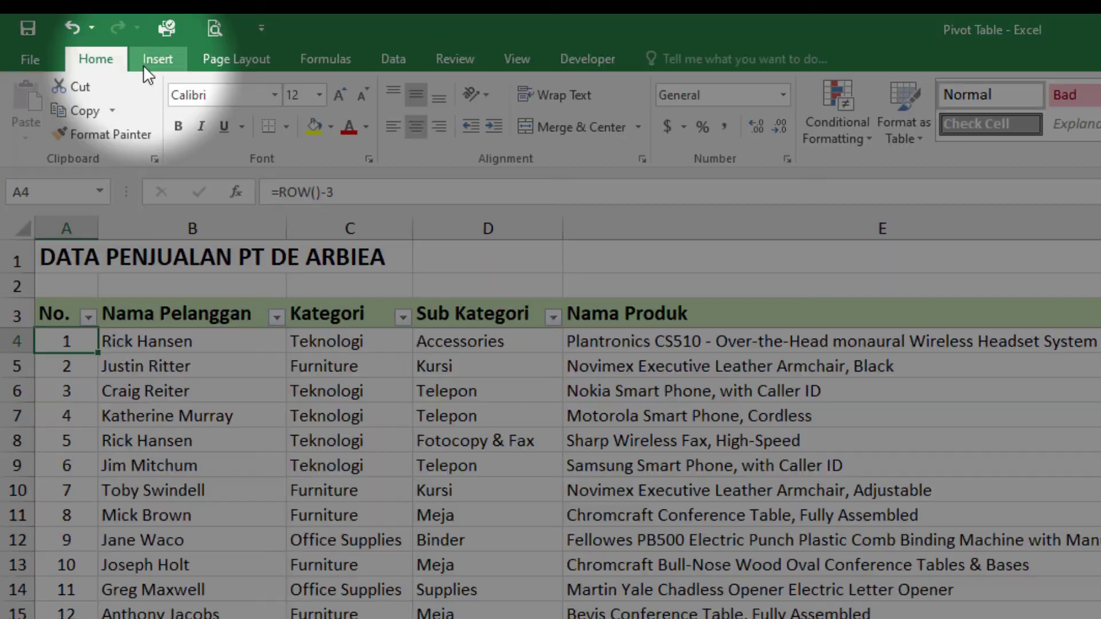
pyautogui.click(87, 37)
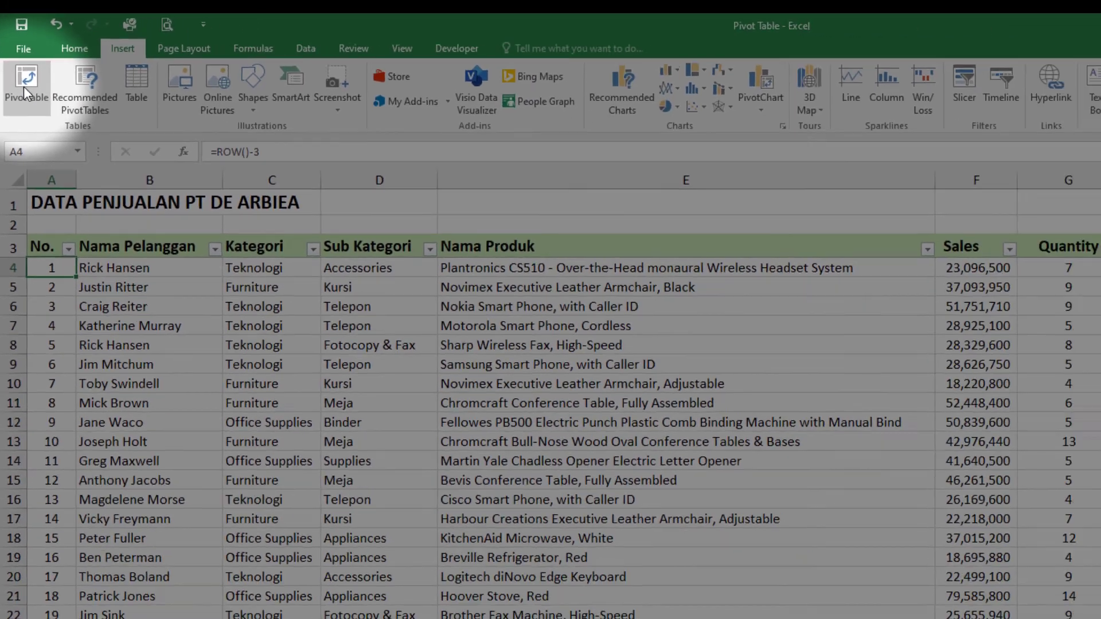
pyautogui.click(36, 106)
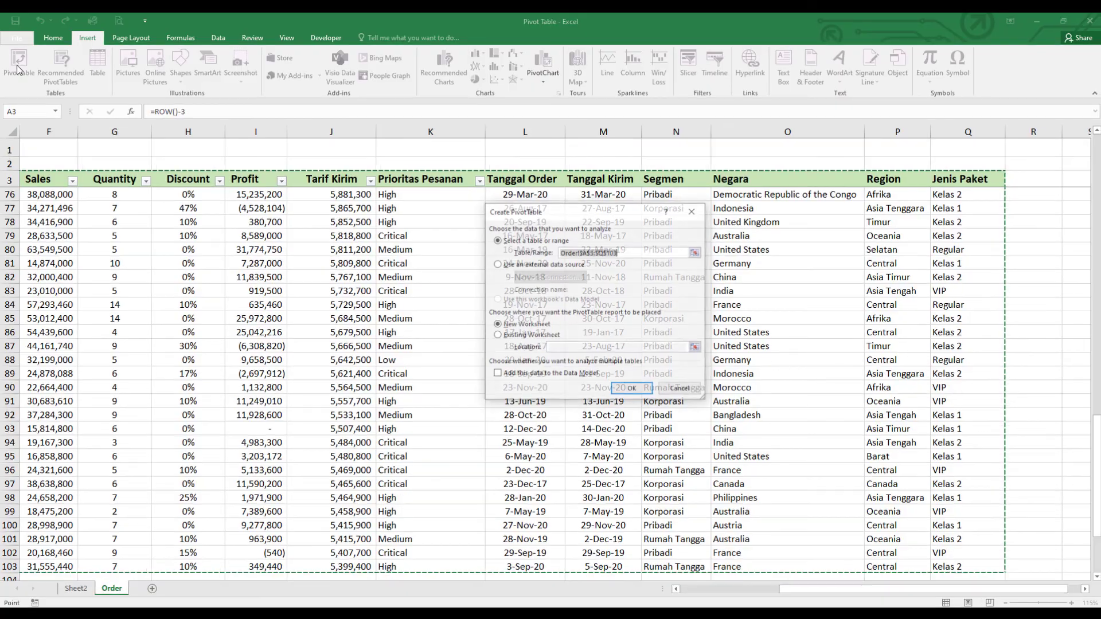
pyautogui.click(631, 390)
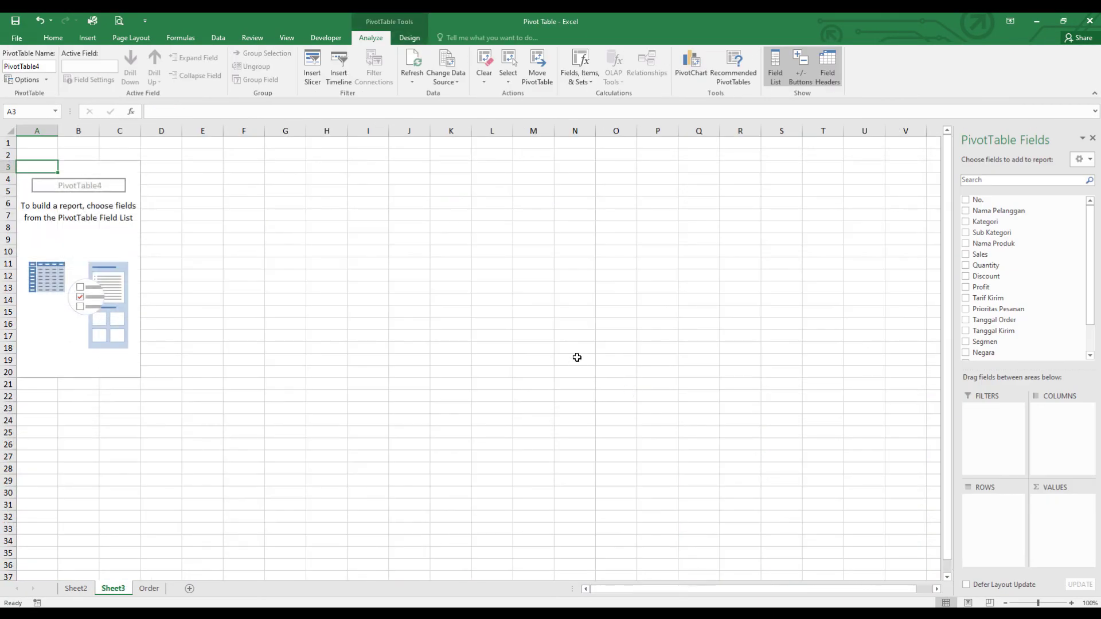
# Step: Dock the PivotTable field list on the opposite side of the worksheet, beside the row headings
pyautogui.click(88, 37)
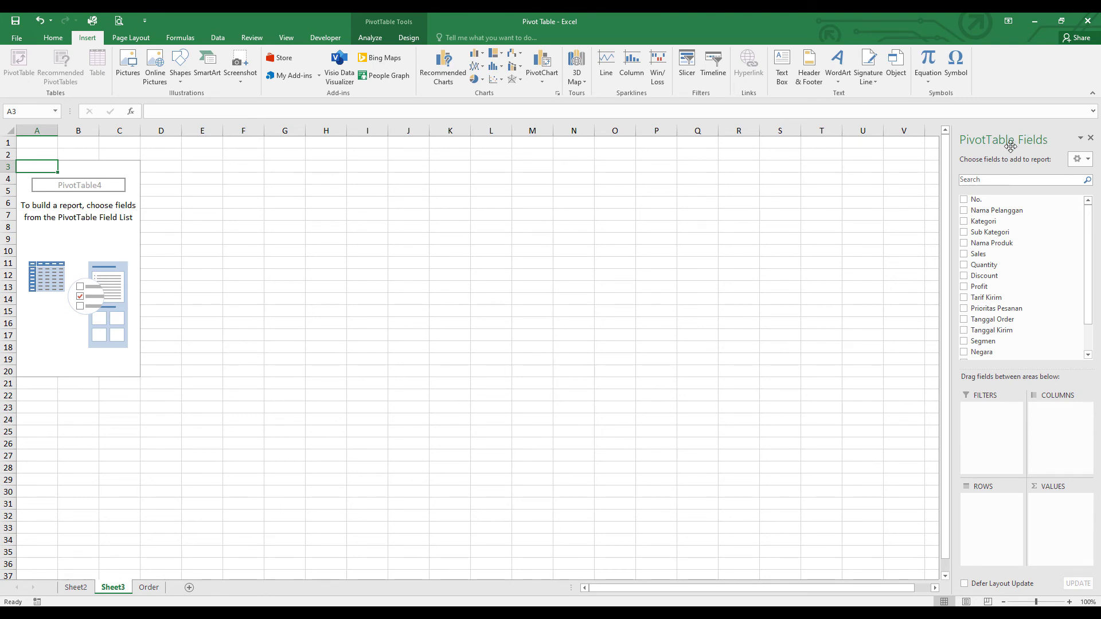
pyautogui.moveTo(996, 137); pyautogui.dragTo(1, 163)
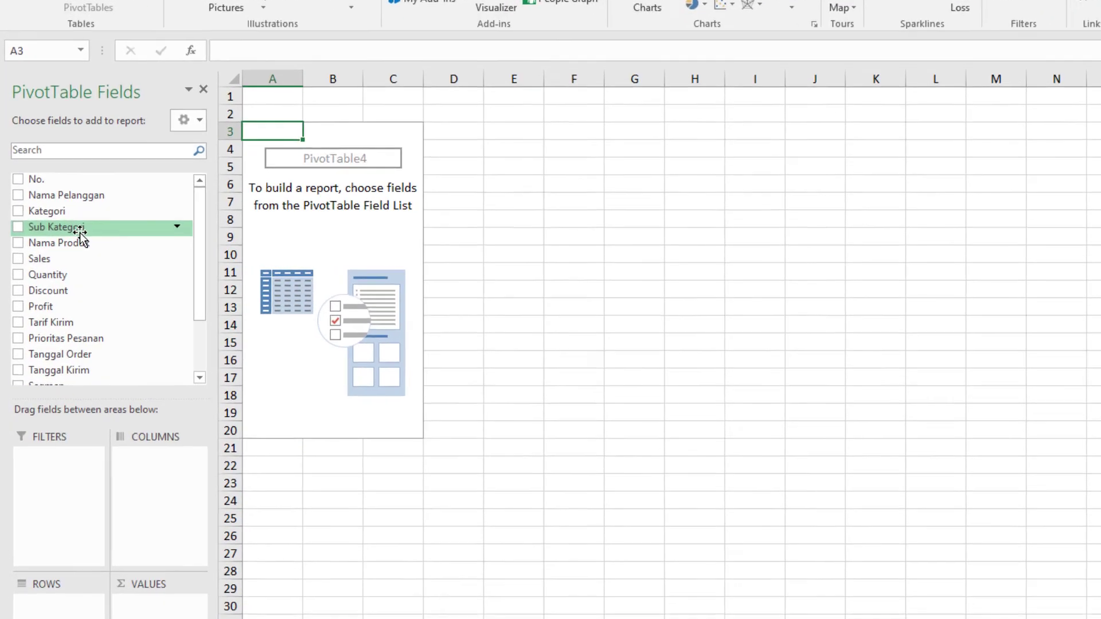
# Step: Try to place the Sub Kategori field directly in the empty PivotTable area on the sheet
pyautogui.moveTo(51, 233); pyautogui.dragTo(210, 239)
pyautogui.moveTo(313, 236); pyautogui.dragTo(329, 236)
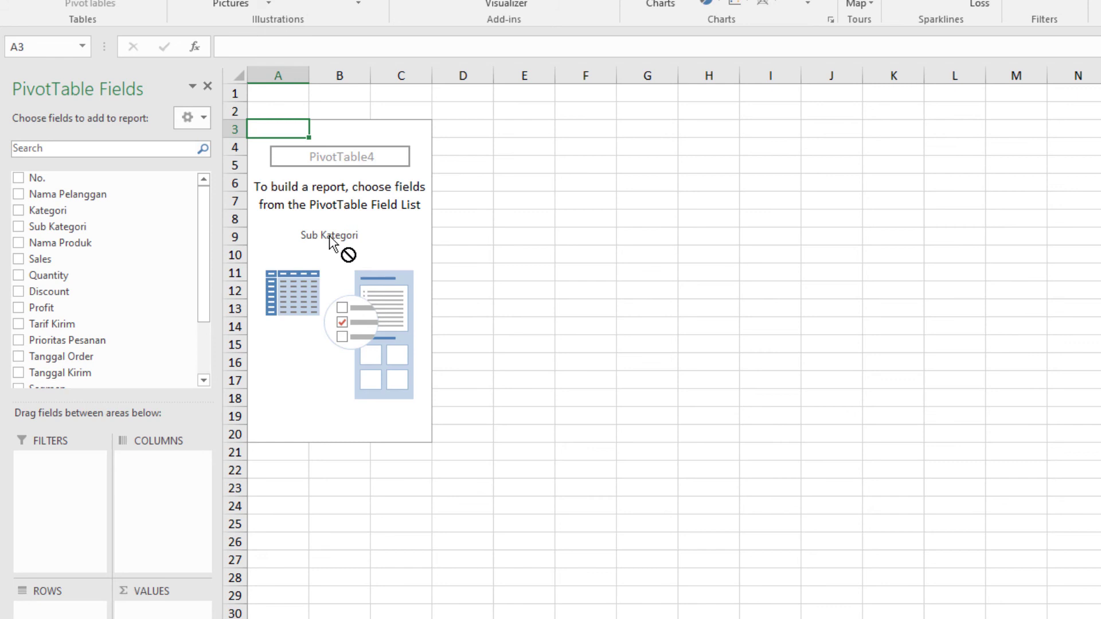
pyautogui.moveTo(329, 236); pyautogui.dragTo(332, 229)
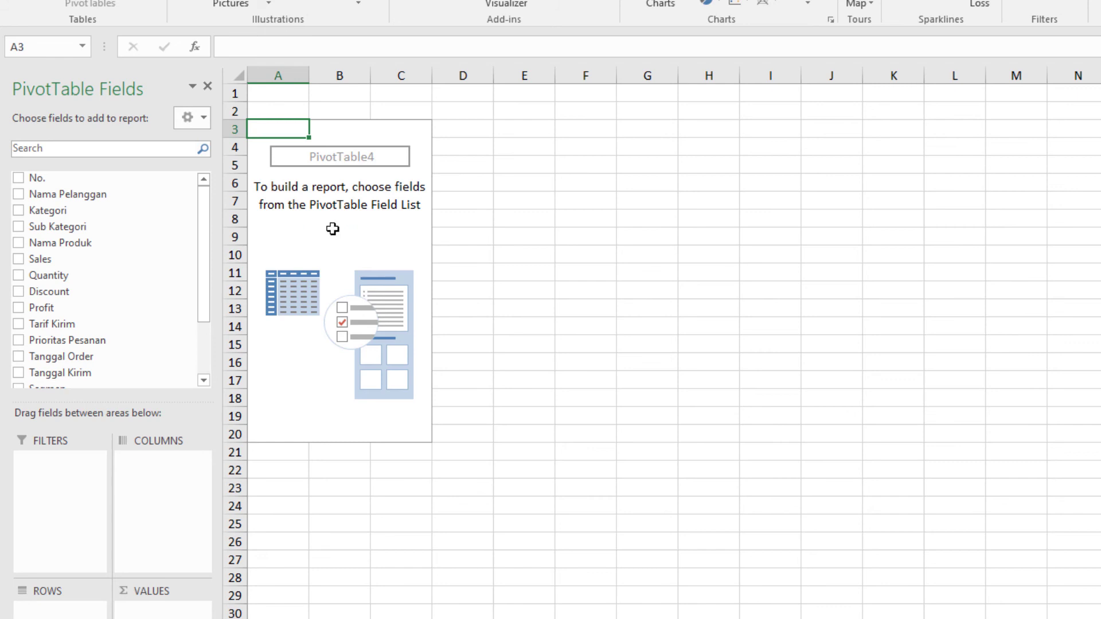
# Step: Enable the Classic PivotTable layout, which allows placing fields in the grid, in the PivotTable's display options
pyautogui.rightClick(333, 228)
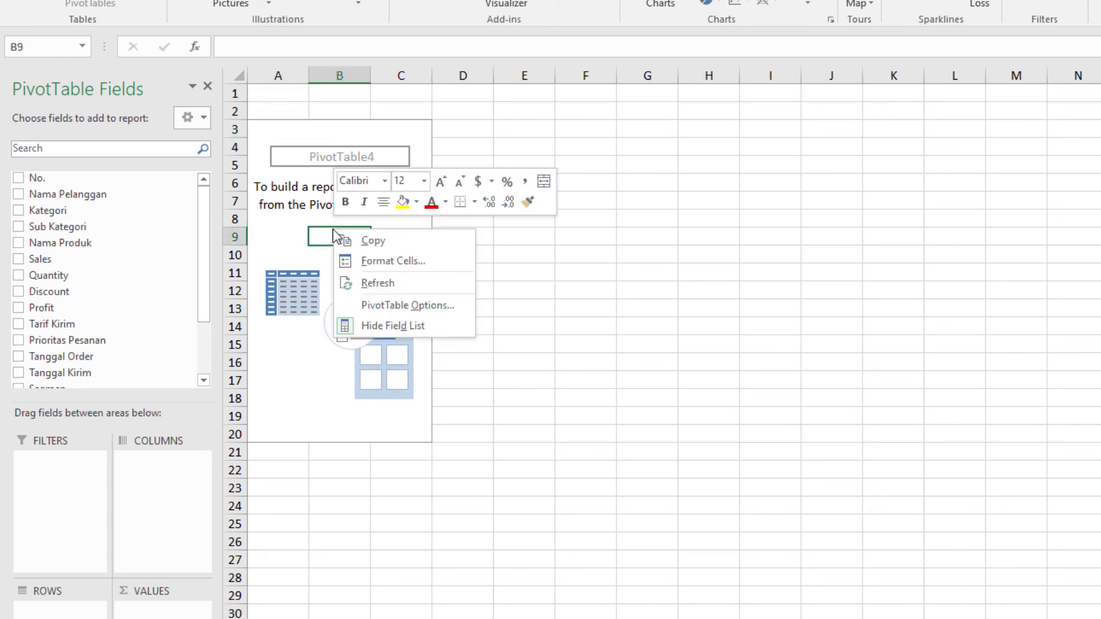
pyautogui.click(415, 306)
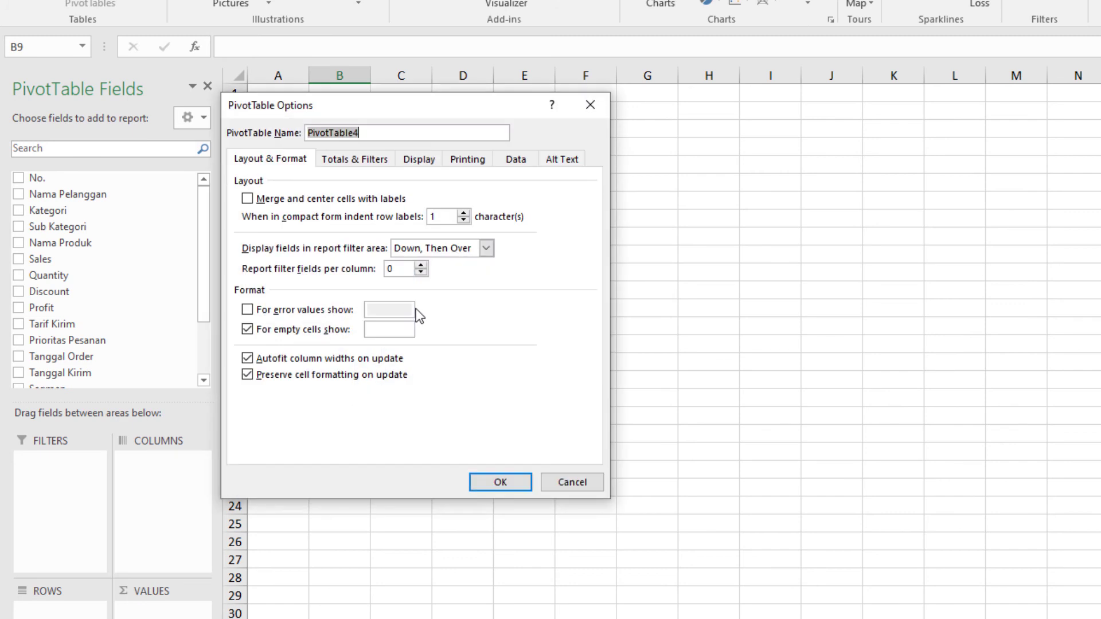
pyautogui.click(425, 161)
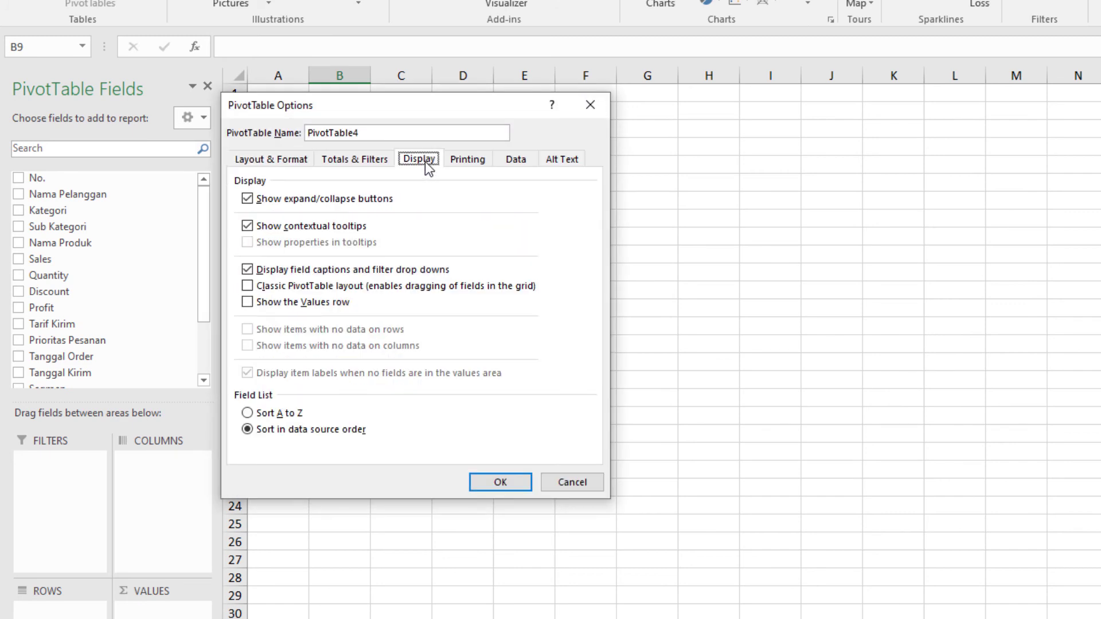
pyautogui.click(247, 285)
pyautogui.click(500, 482)
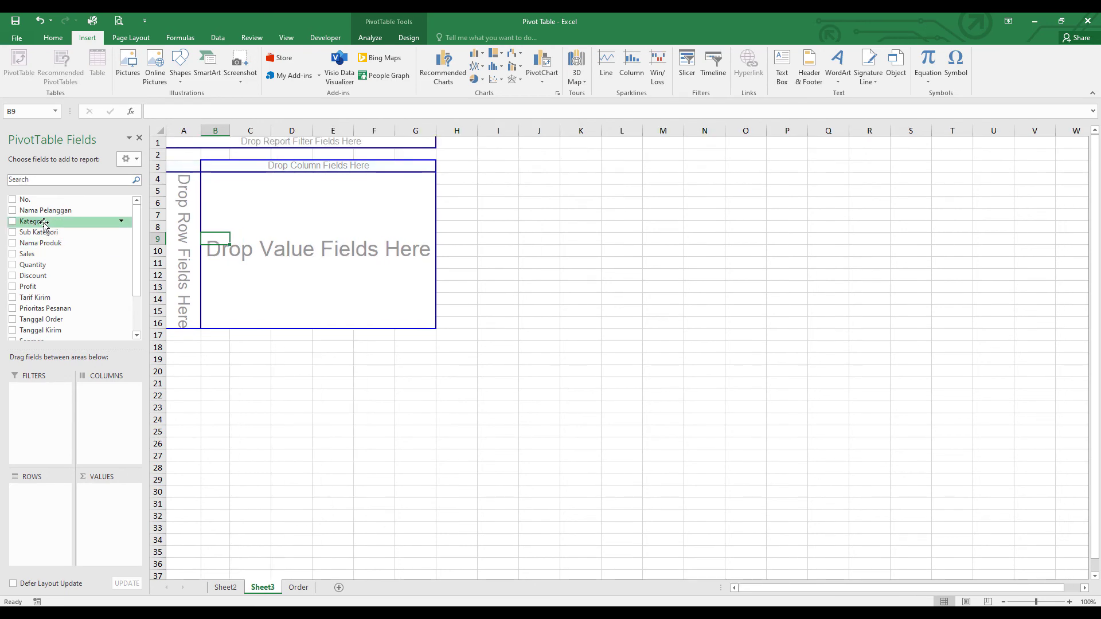
# Step: Add Kategori as the report filter and Sales as the value field of the PivotTable
pyautogui.moveTo(45, 224); pyautogui.dragTo(34, 411)
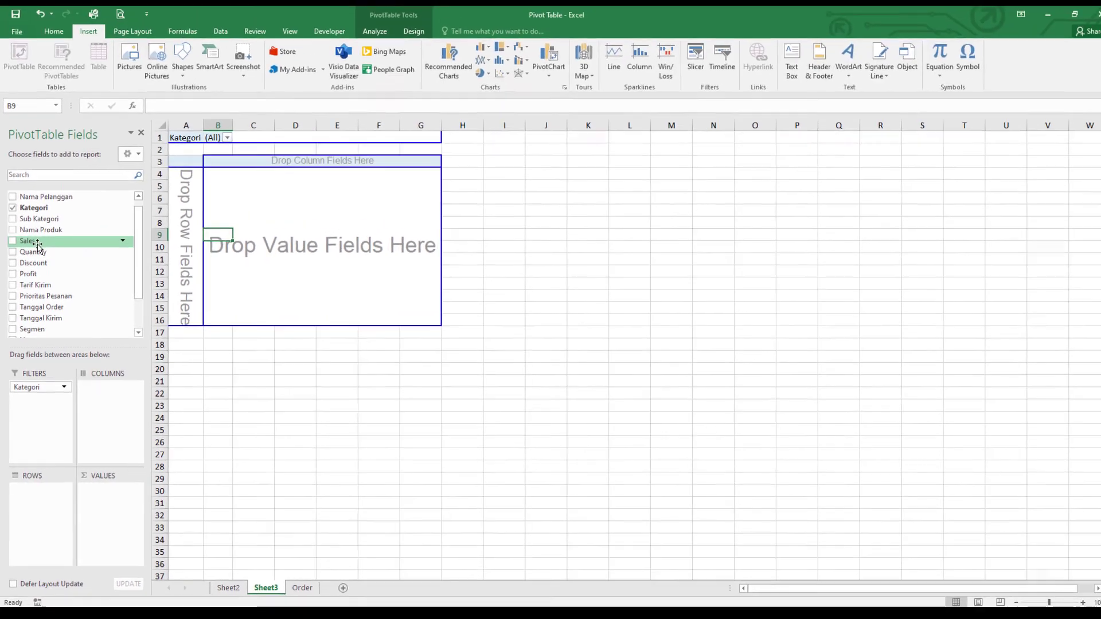
pyautogui.moveTo(36, 188); pyautogui.dragTo(354, 178)
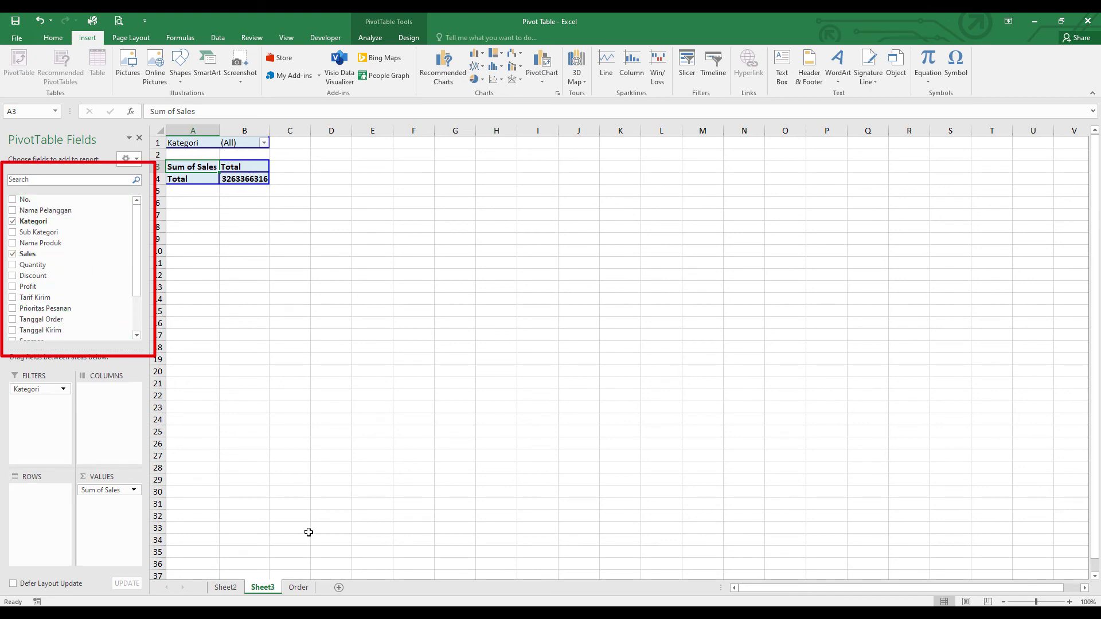
# Step: Compare the column headers of the data on the Order sheet with the PivotTable field list on Sheet3
pyautogui.click(299, 588)
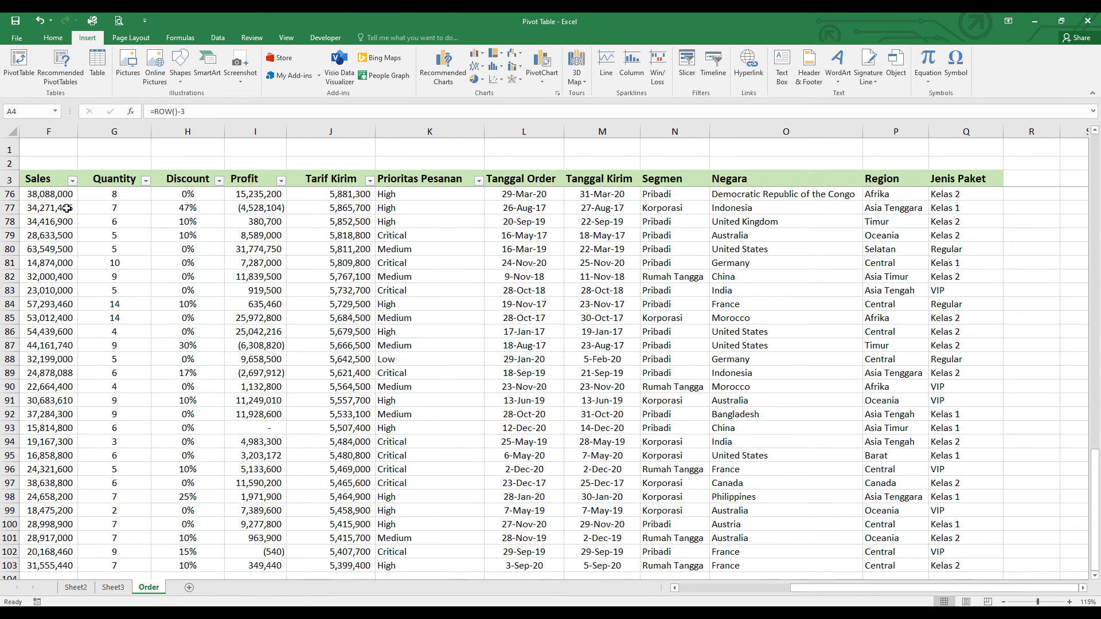
pyautogui.click(115, 179)
pyautogui.moveTo(815, 587); pyautogui.dragTo(672, 581)
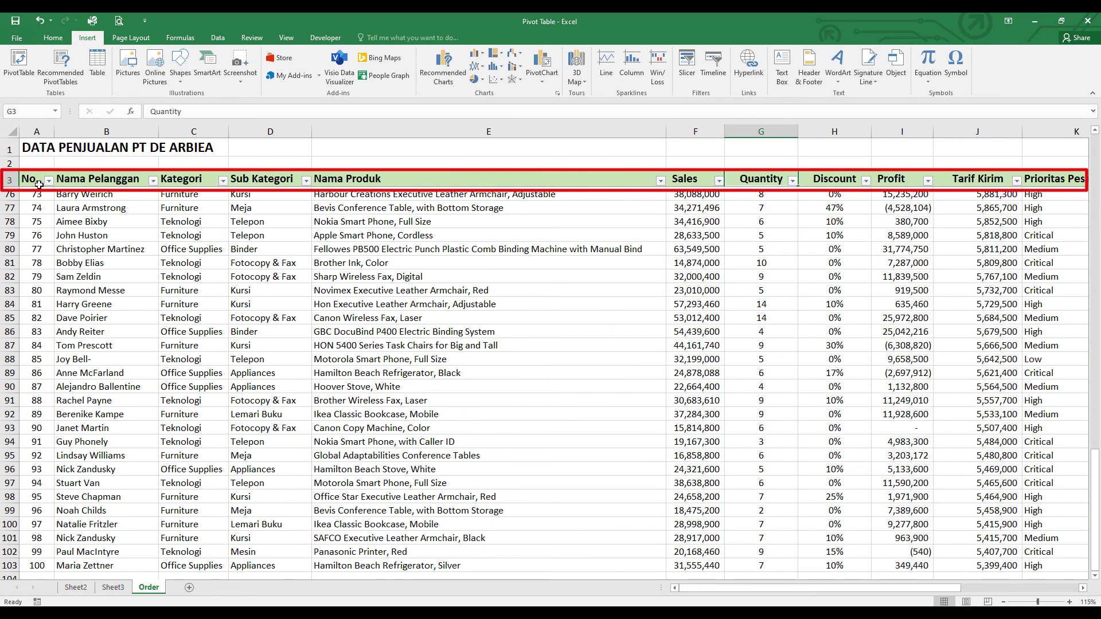
pyautogui.click(7, 179)
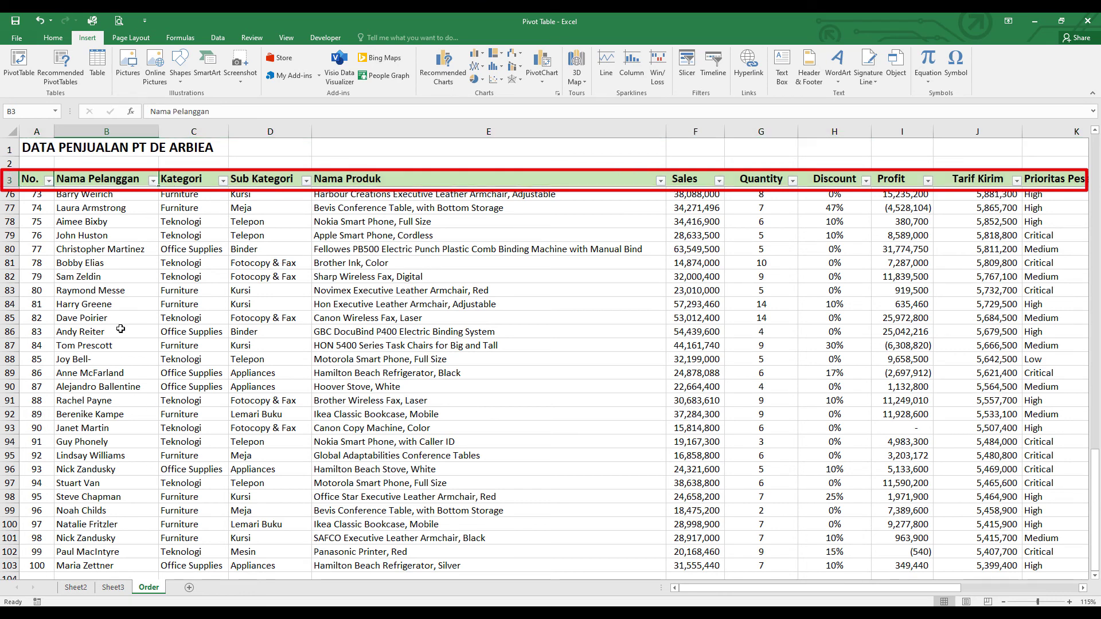
pyautogui.click(113, 587)
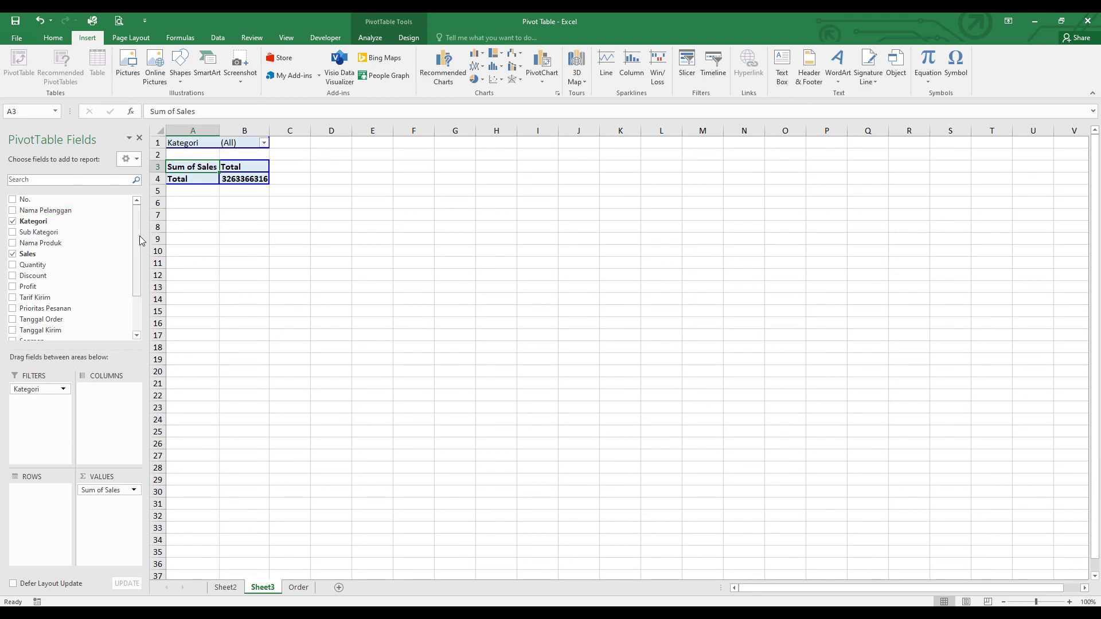
pyautogui.click(298, 588)
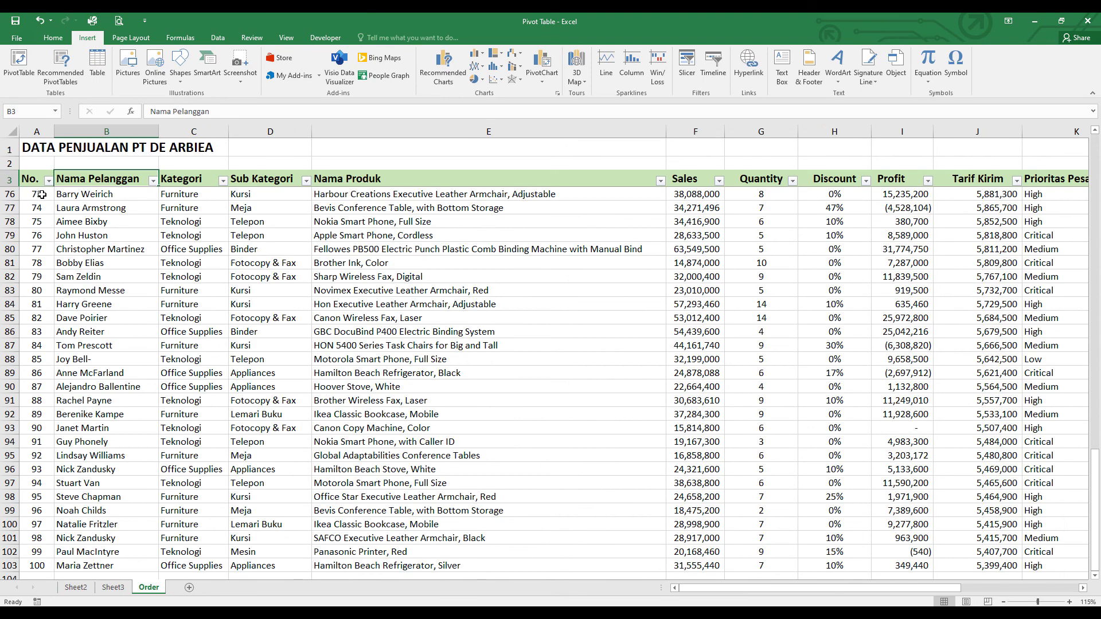
pyautogui.moveTo(34, 182); pyautogui.dragTo(672, 176)
pyautogui.click(127, 588)
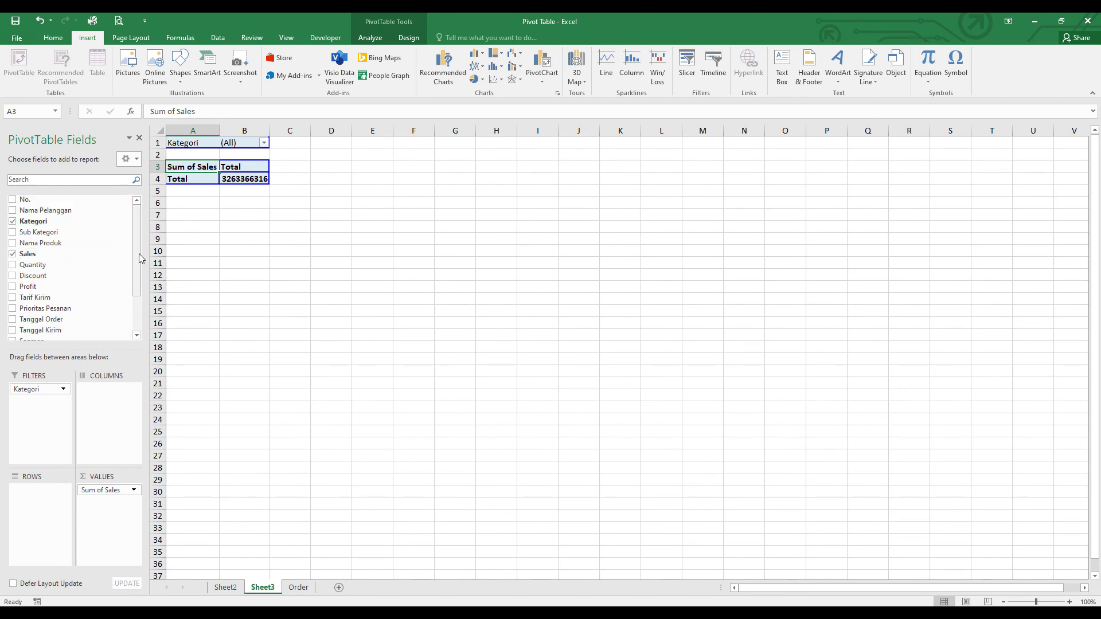
# Step: Move the Kategori field from the report filter to the row area of the PivotTable grid
pyautogui.hotkey('ctrl', 'z')
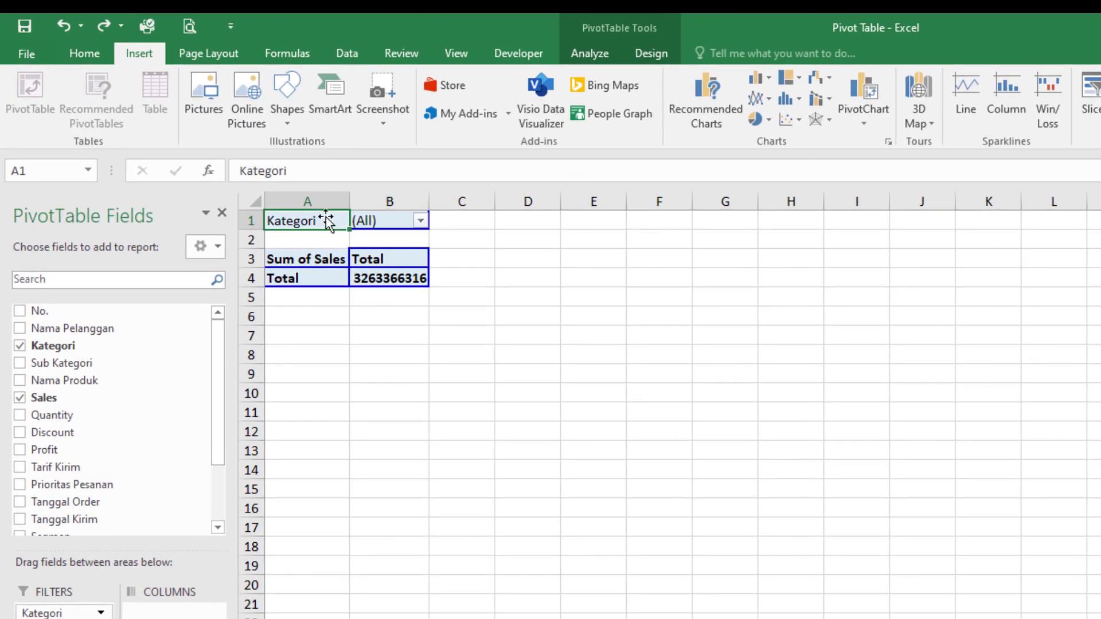
pyautogui.moveTo(323, 223); pyautogui.dragTo(310, 278)
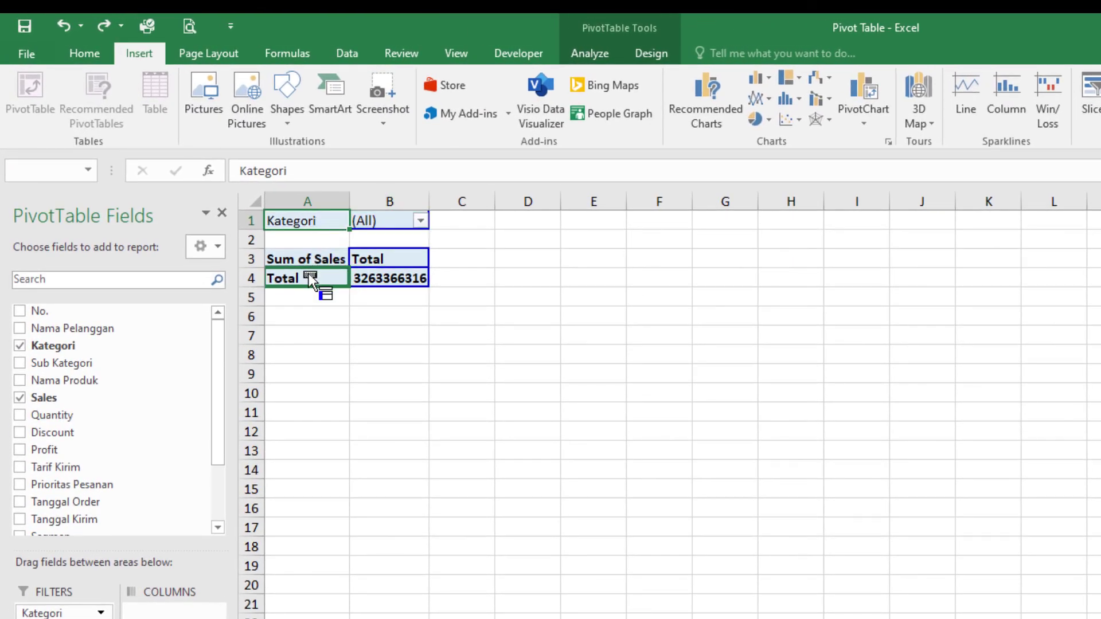
pyautogui.moveTo(308, 273); pyautogui.dragTo(310, 278)
# Step: Format the Sum of Sales value field as Number with 0 decimal places and a 1000 separator
pyautogui.moveTo(408, 298); pyautogui.dragTo(414, 355)
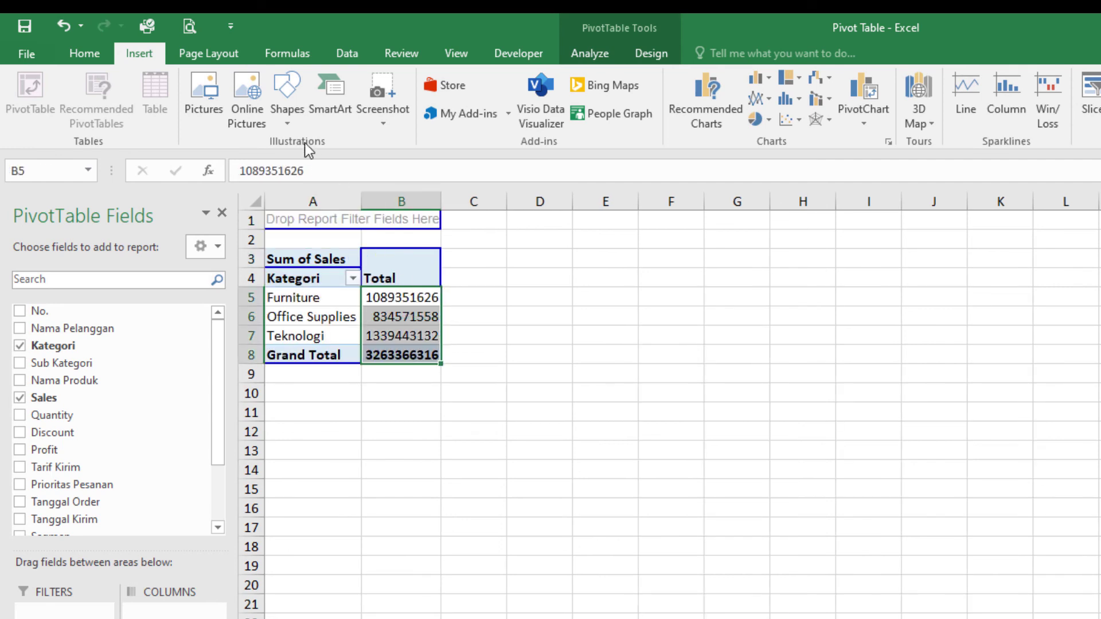
pyautogui.rightClick(406, 326)
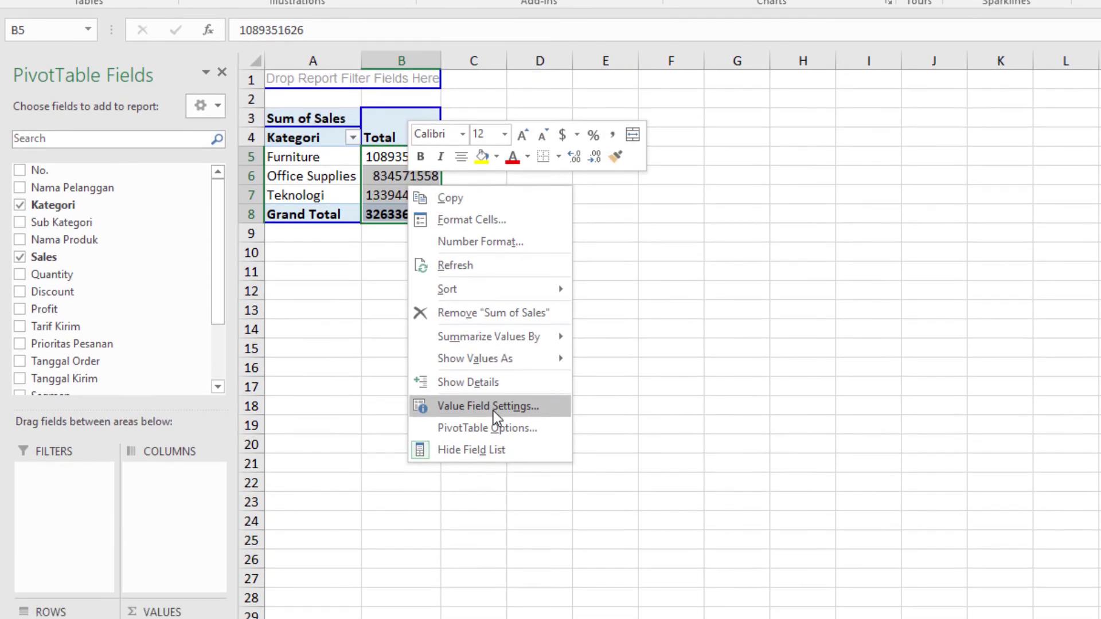
pyautogui.click(488, 547)
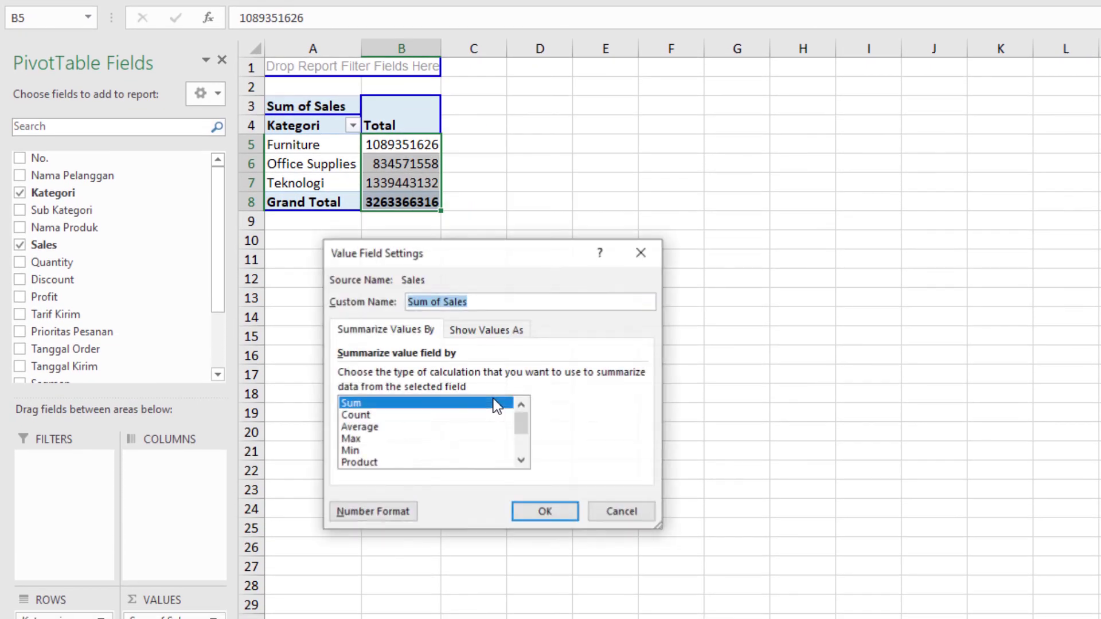
pyautogui.click(389, 512)
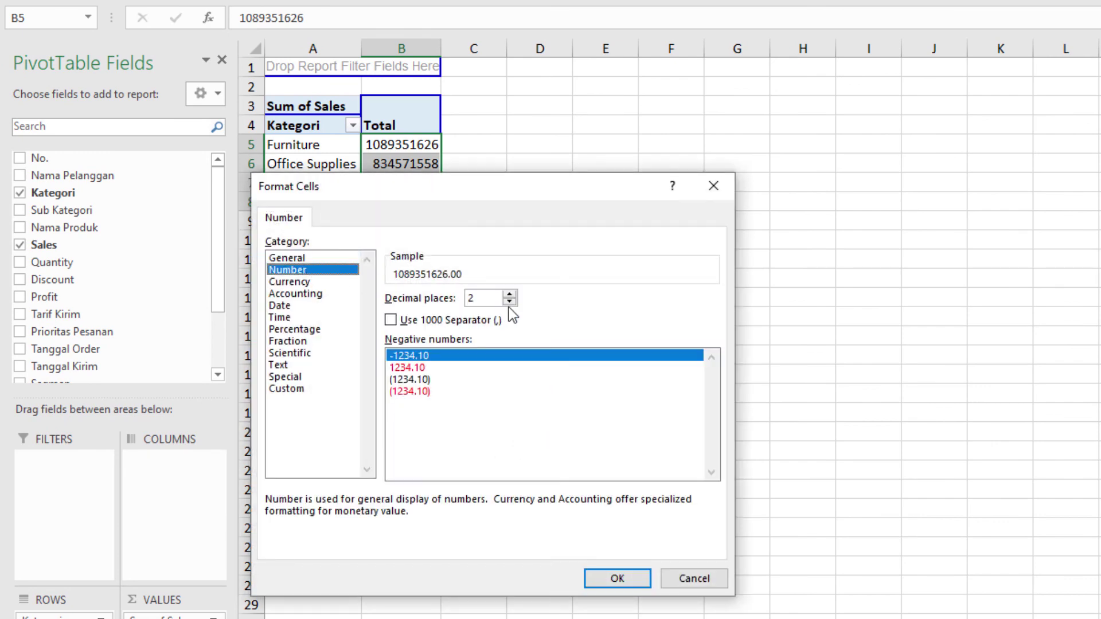
pyautogui.click(509, 301)
pyautogui.click(509, 301)
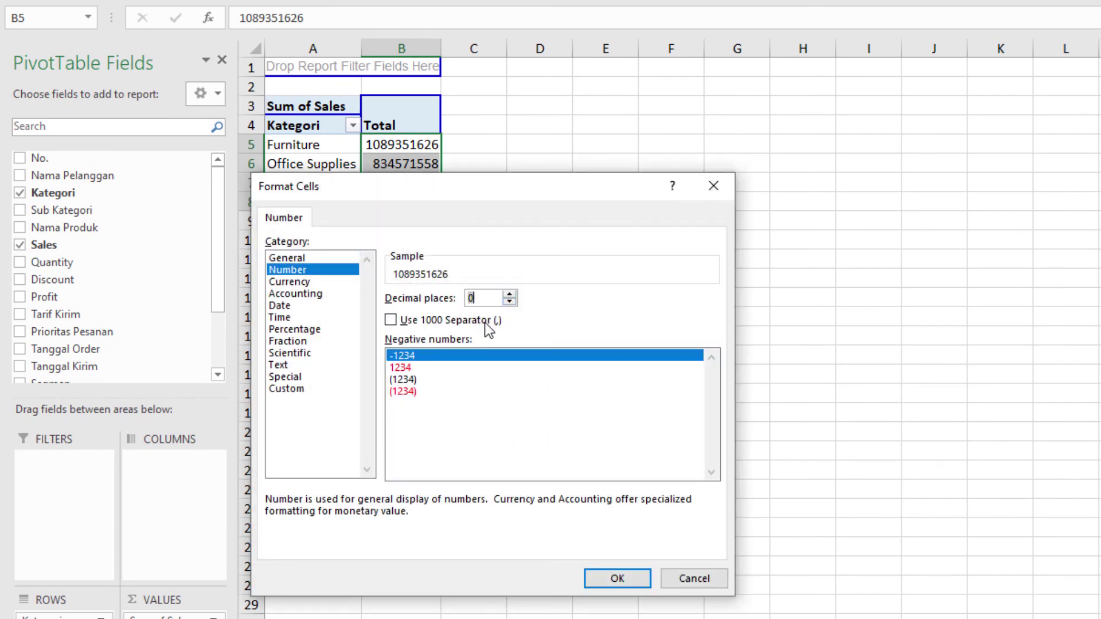
pyautogui.click(472, 324)
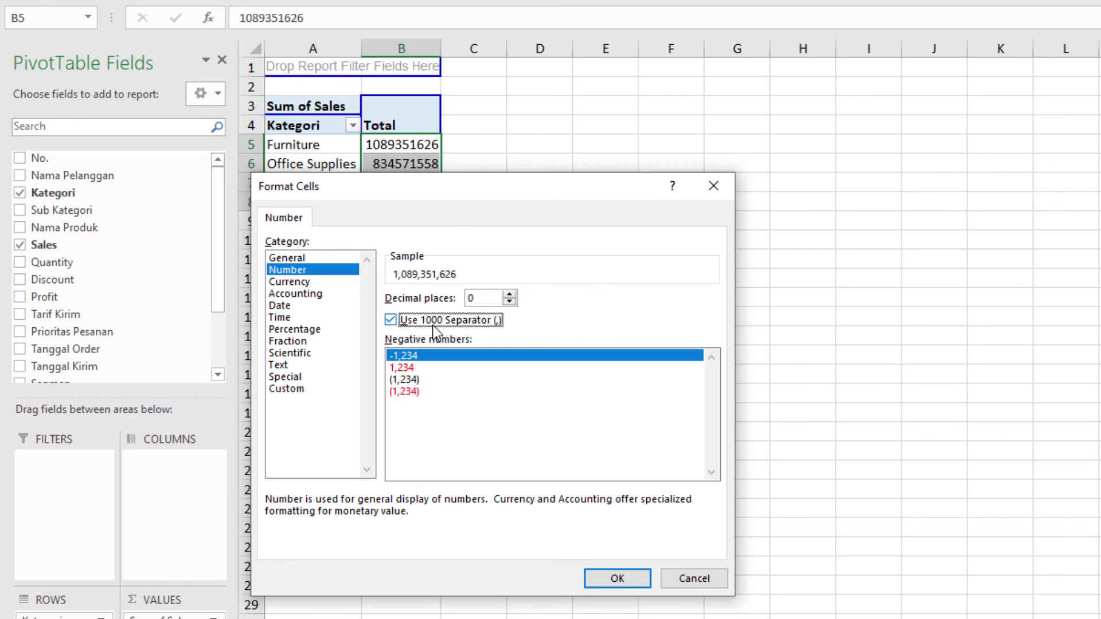
pyautogui.click(619, 580)
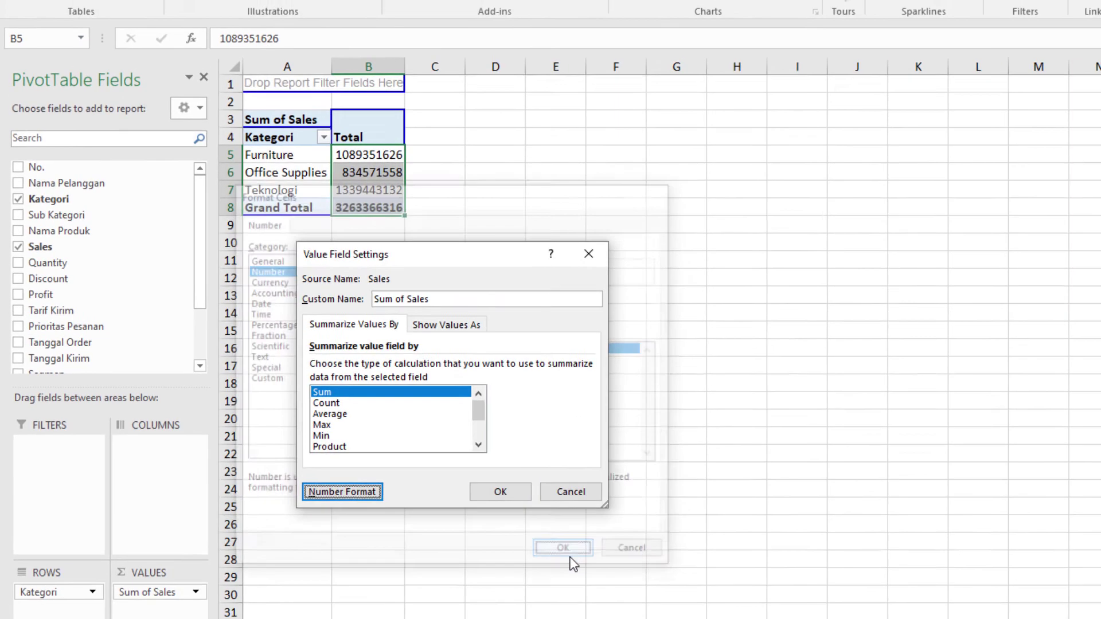
pyautogui.click(500, 491)
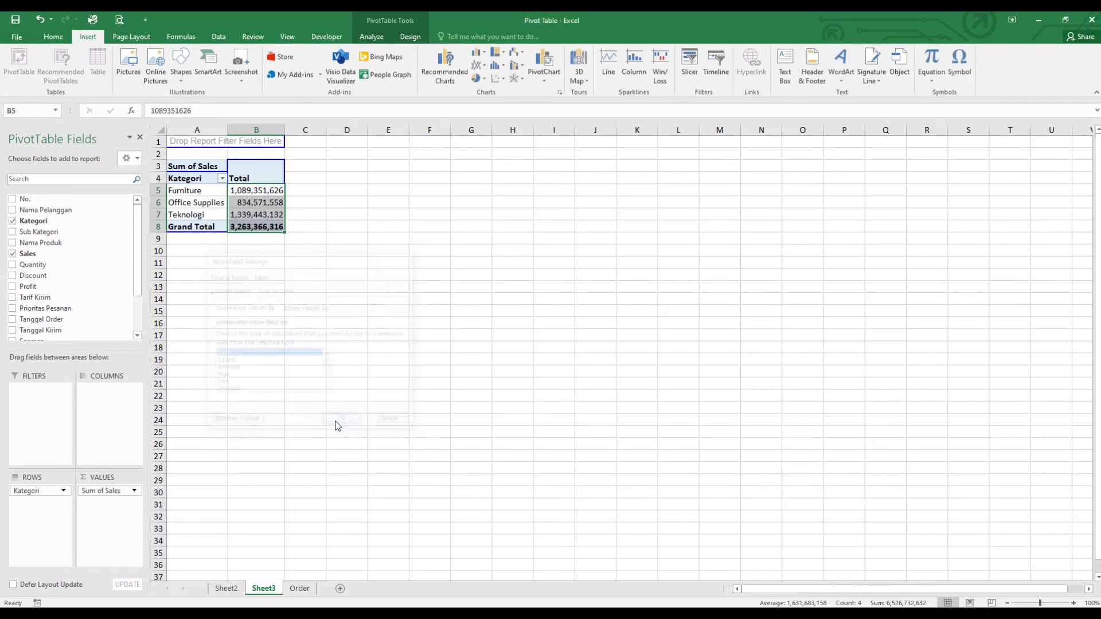
pyautogui.click(495, 347)
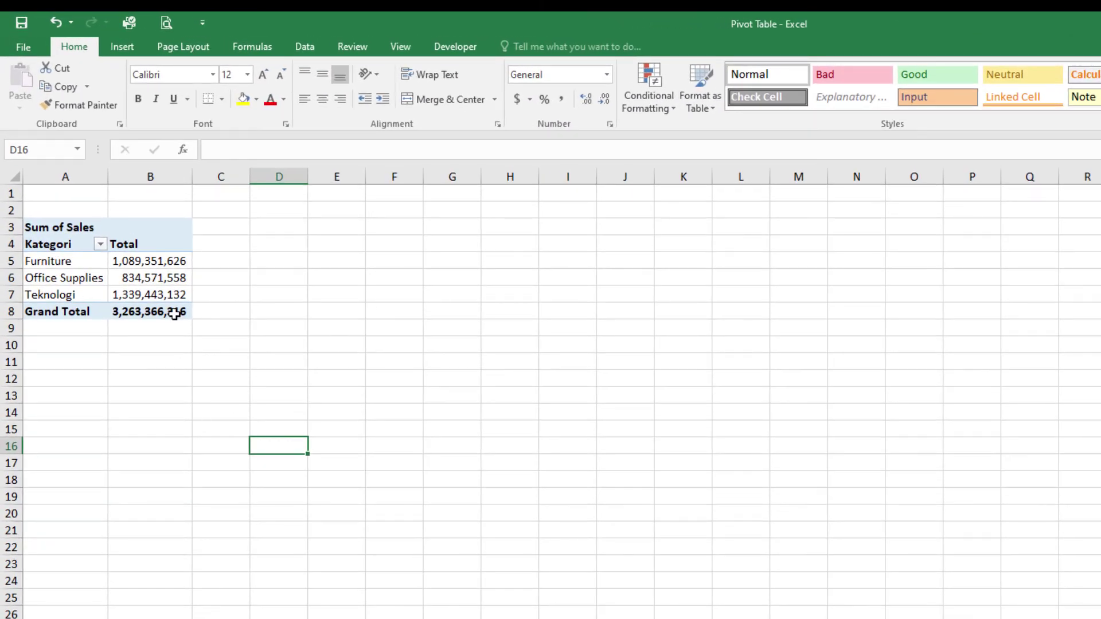
# Step: Sort the Kategori items in the PivotTable in descending order by Sum of Sales
pyautogui.moveTo(168, 312)
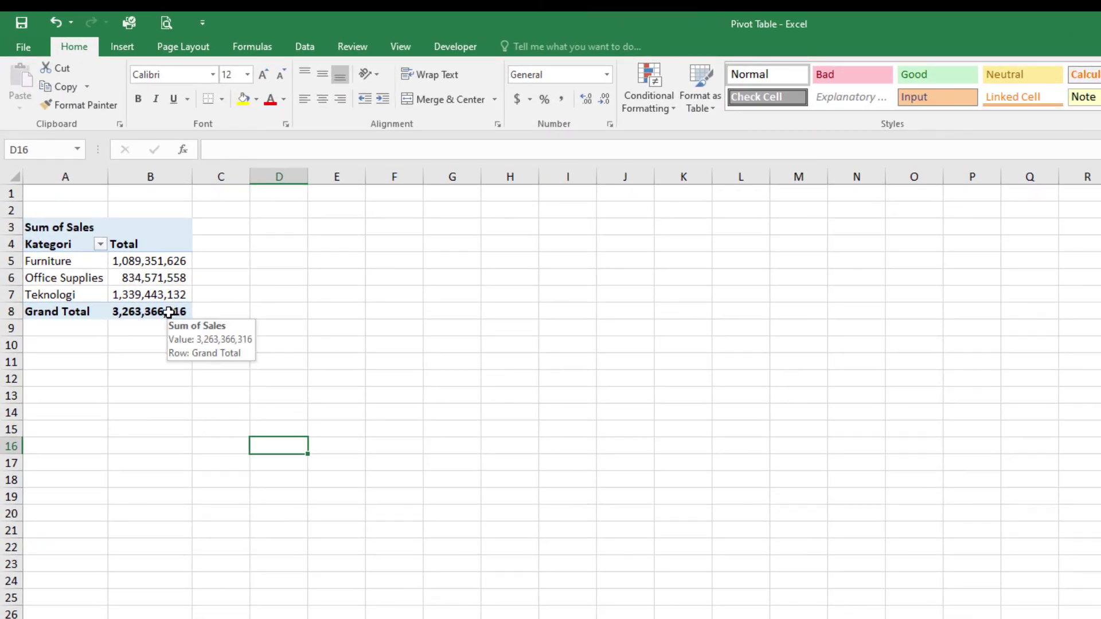
pyautogui.click(156, 295)
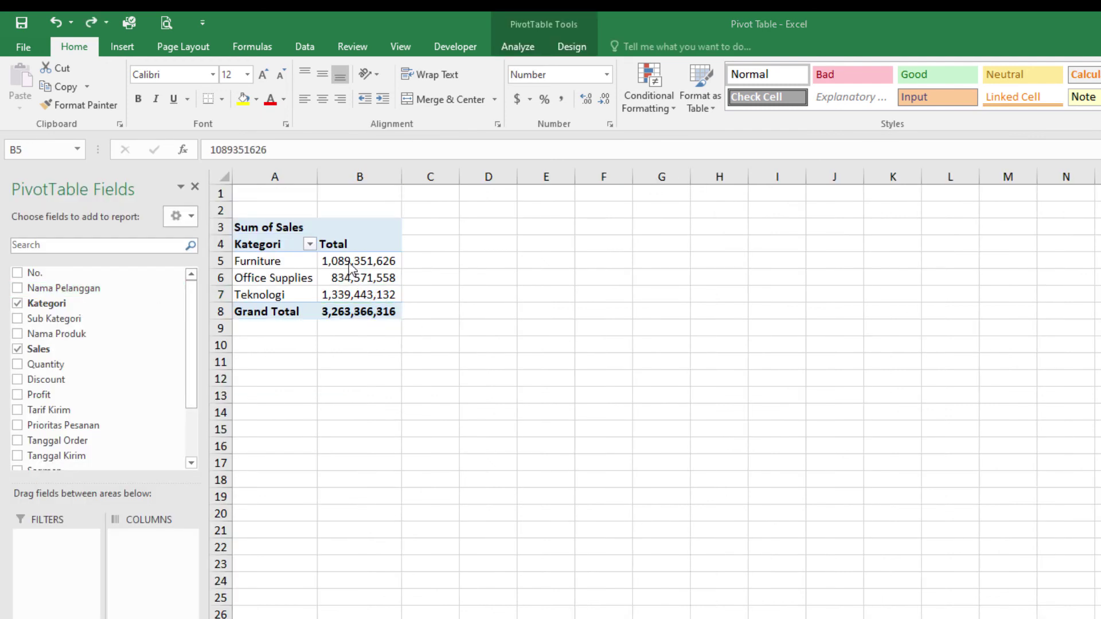
pyautogui.click(311, 245)
pyautogui.click(312, 245)
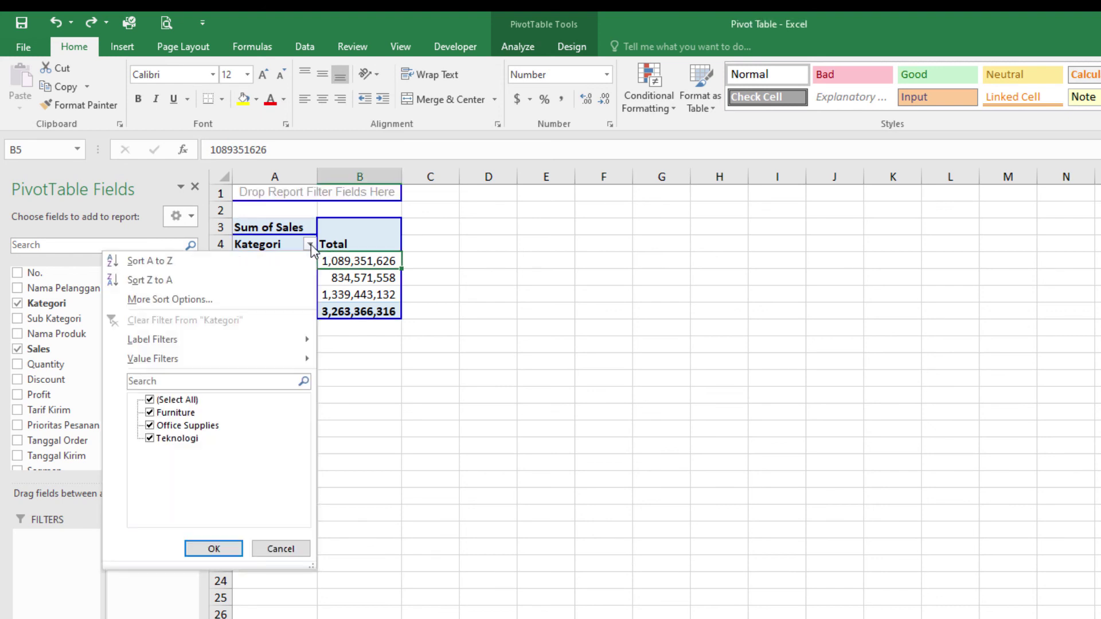
pyautogui.click(236, 299)
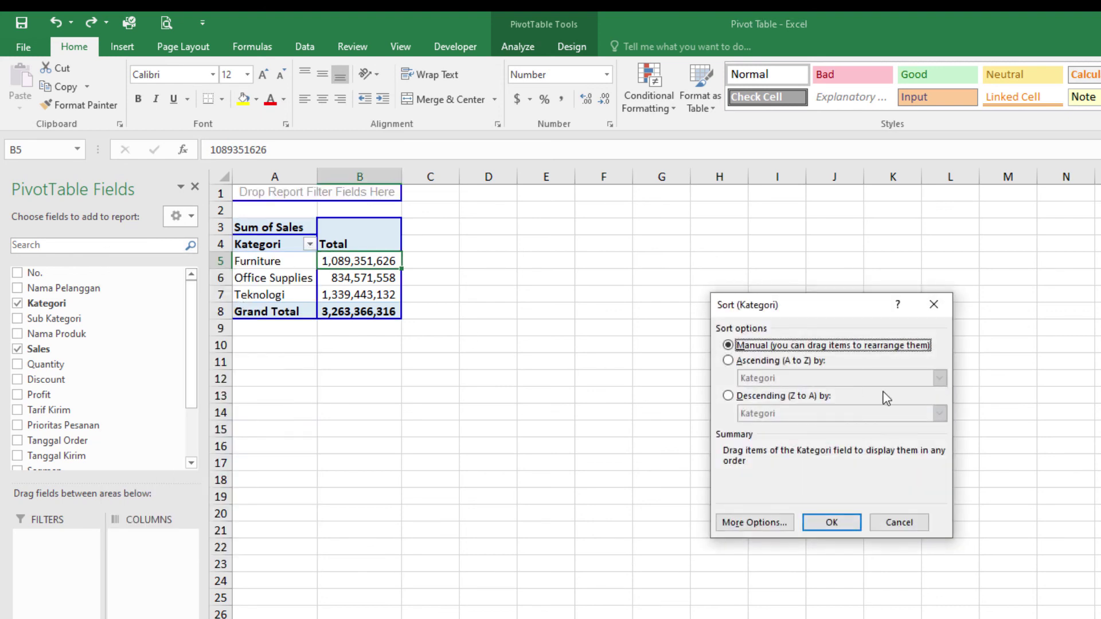
pyautogui.click(791, 397)
pyautogui.click(802, 414)
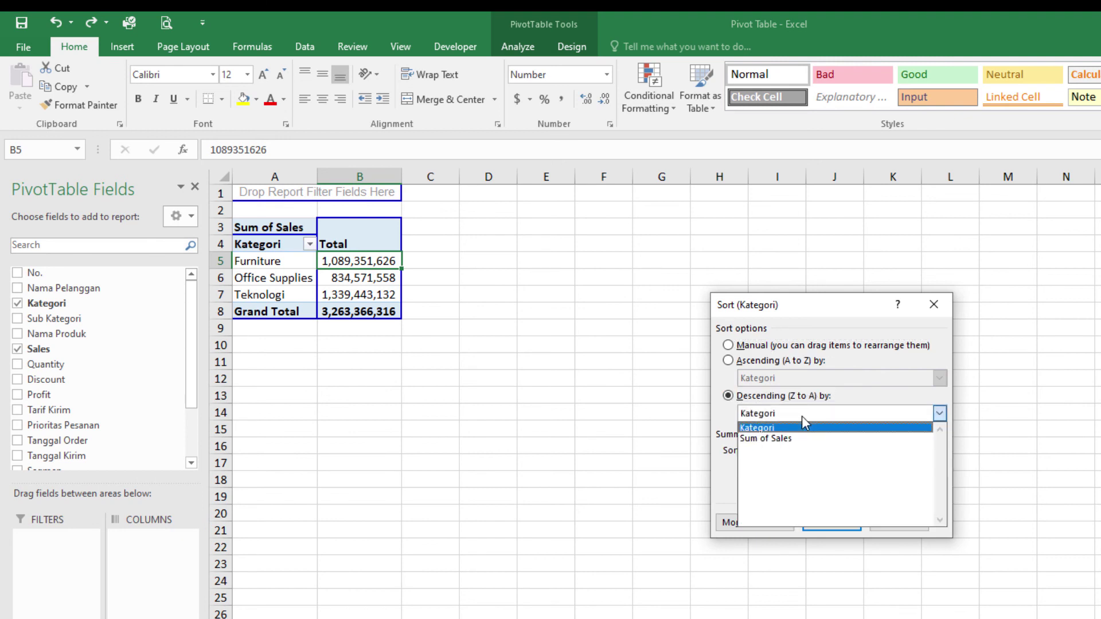
pyautogui.click(793, 439)
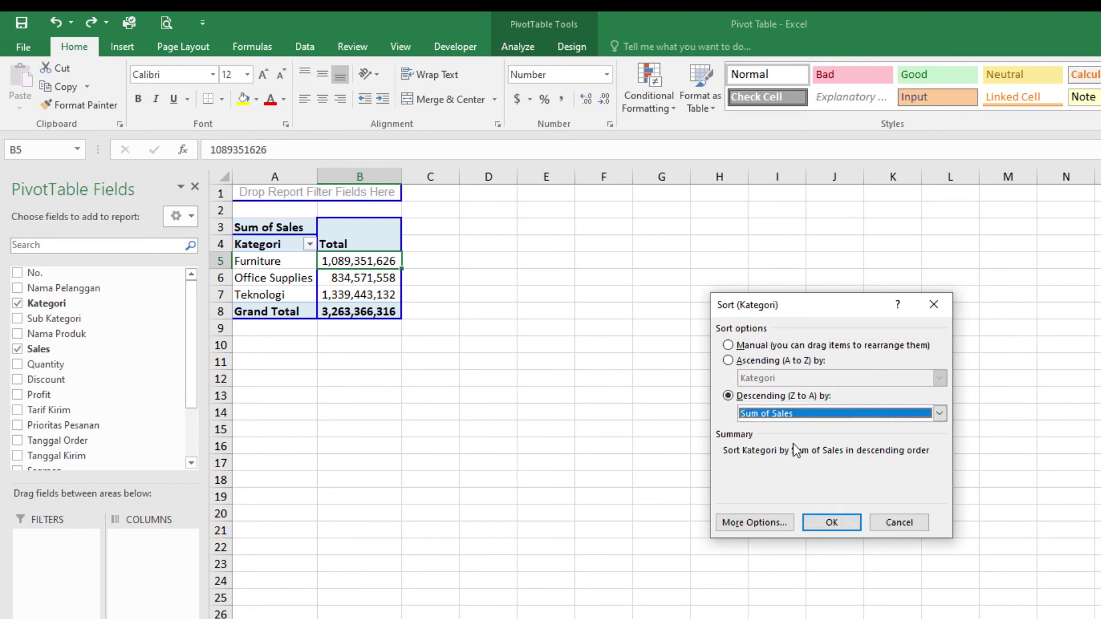
pyautogui.click(842, 520)
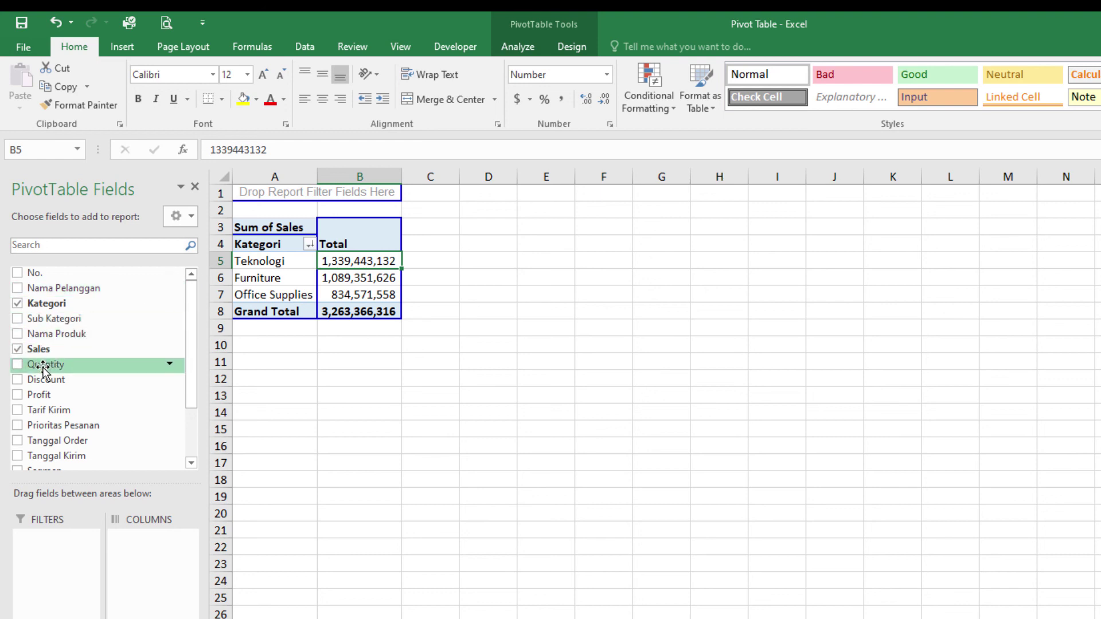
# Step: Add Quantity as a second value field and Nama Produk as a row field below Kategori
pyautogui.moveTo(43, 370); pyautogui.dragTo(365, 274)
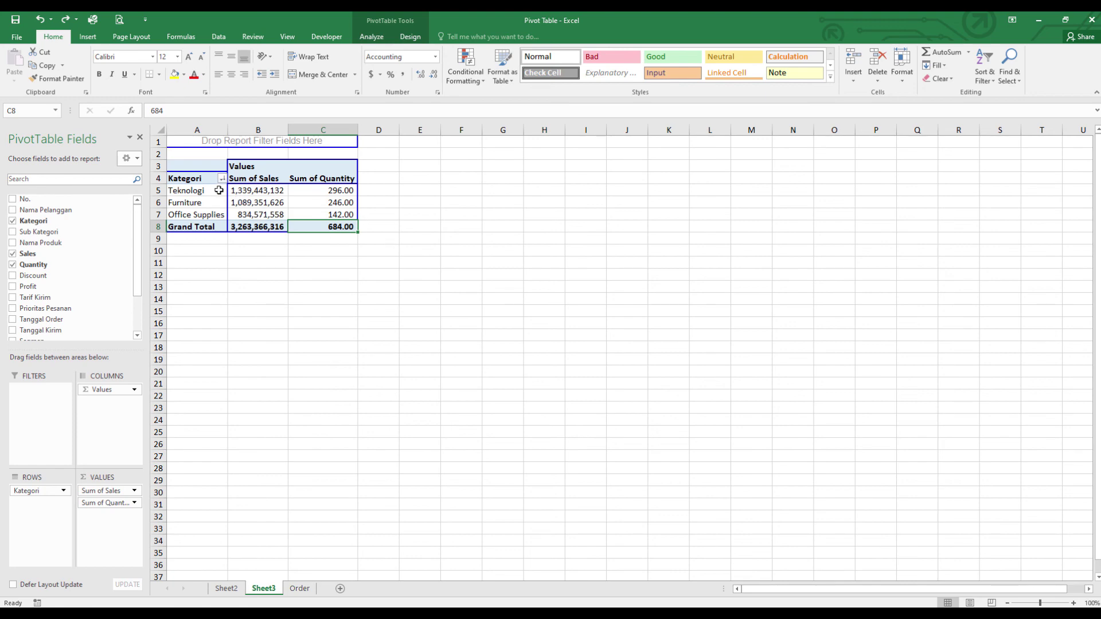
pyautogui.moveTo(216, 191); pyautogui.dragTo(217, 210)
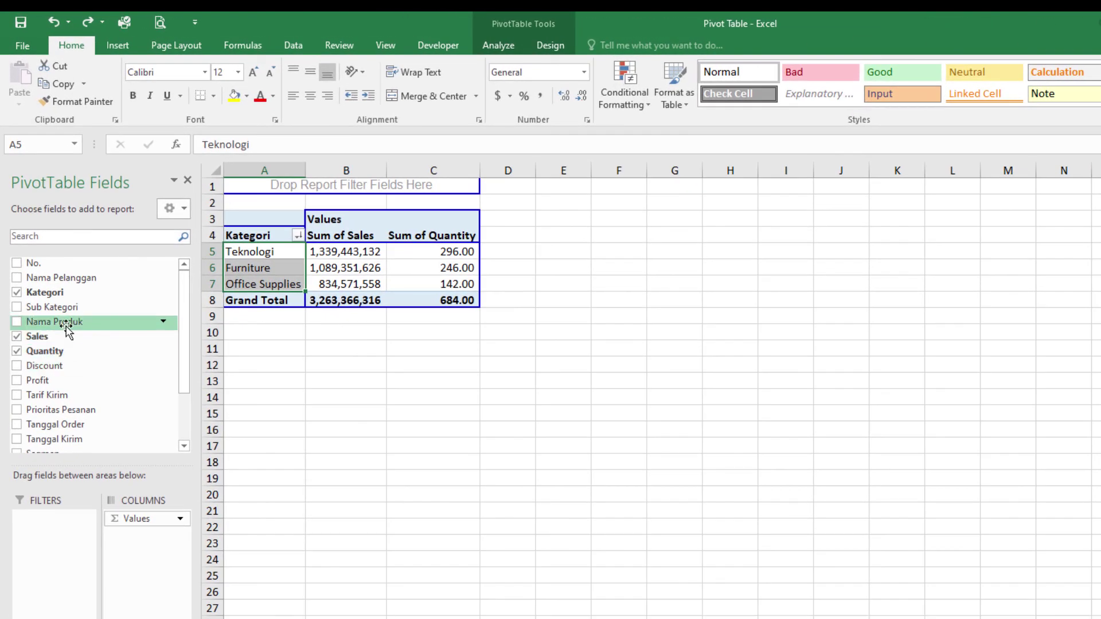
pyautogui.moveTo(68, 331); pyautogui.dragTo(63, 618)
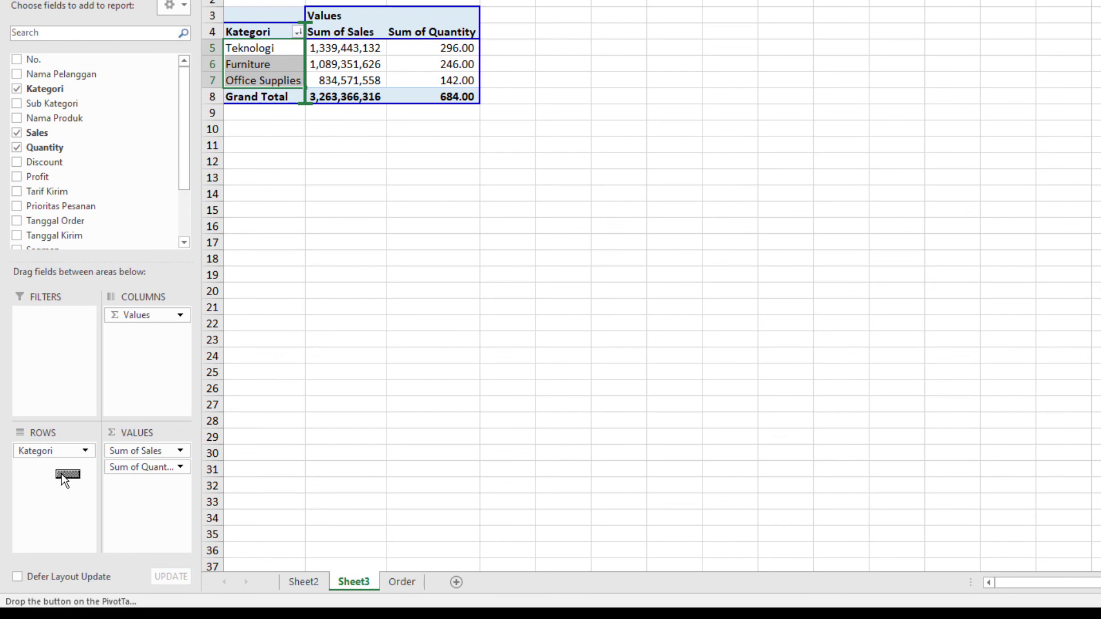
pyautogui.moveTo(62, 476)
pyautogui.mouseDown()
pyautogui.moveTo(45, 476)
pyautogui.moveTo(44, 492)
pyautogui.moveTo(45, 144)
pyautogui.moveTo(49, 463)
pyautogui.mouseUp()
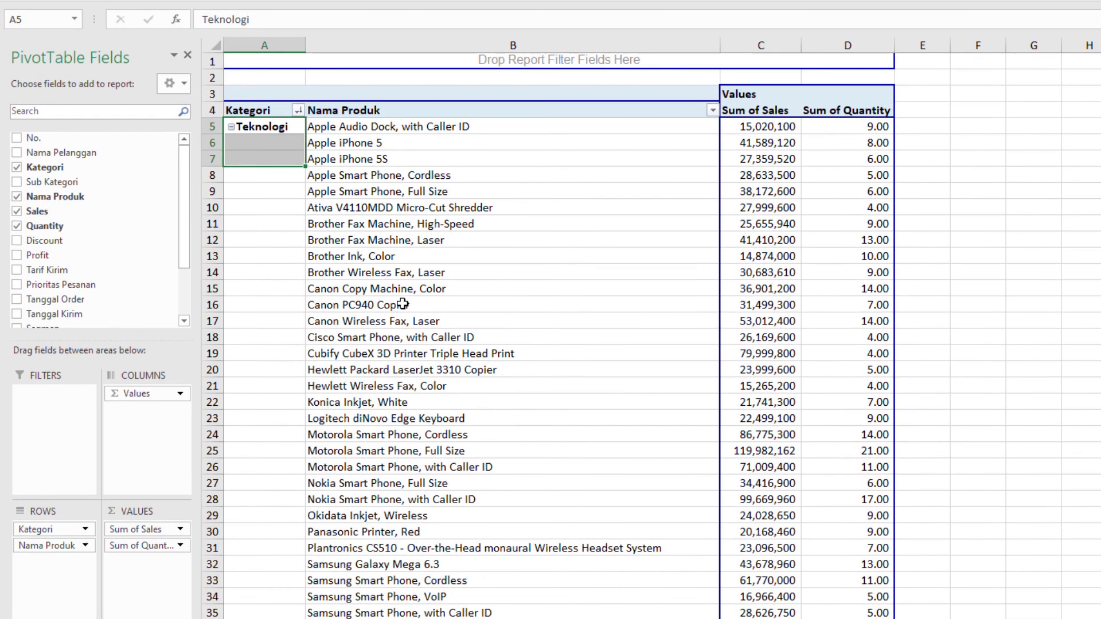
# Step: Examine the Kategori and Nama Produk columns across the PivotTable's product rows
pyautogui.click(435, 273)
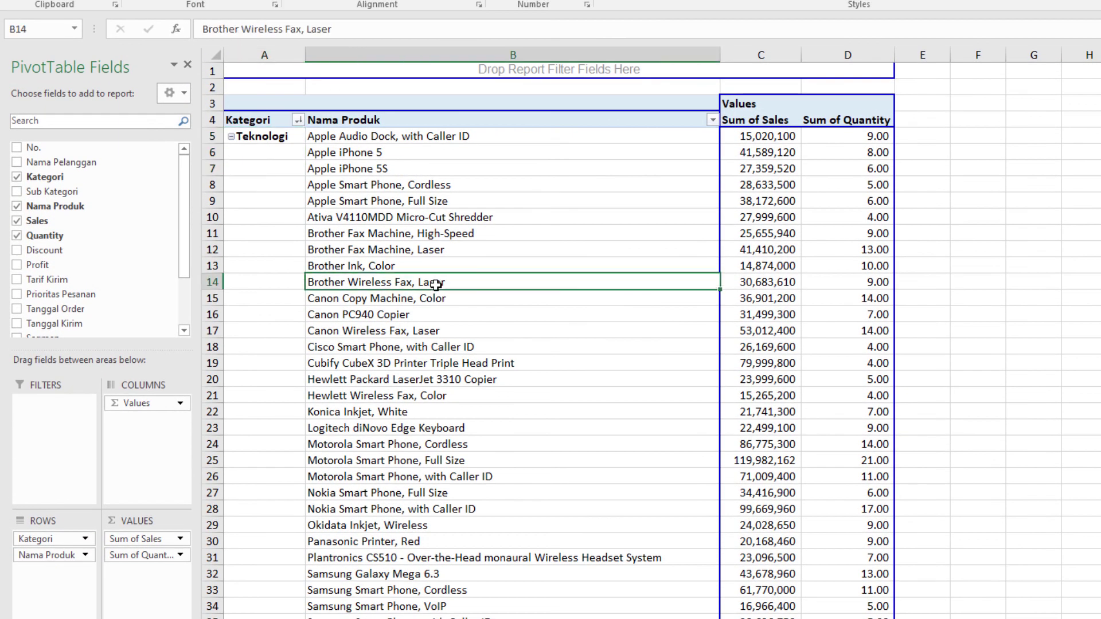
pyautogui.scroll(-1, 754, 278)
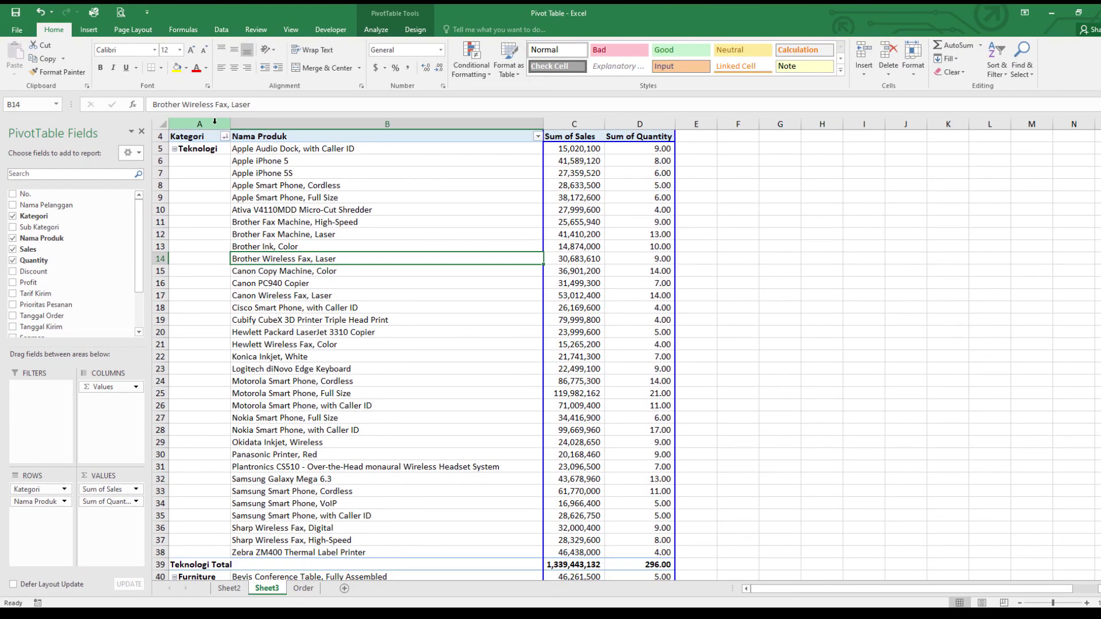
pyautogui.moveTo(215, 121); pyautogui.dragTo(362, 118)
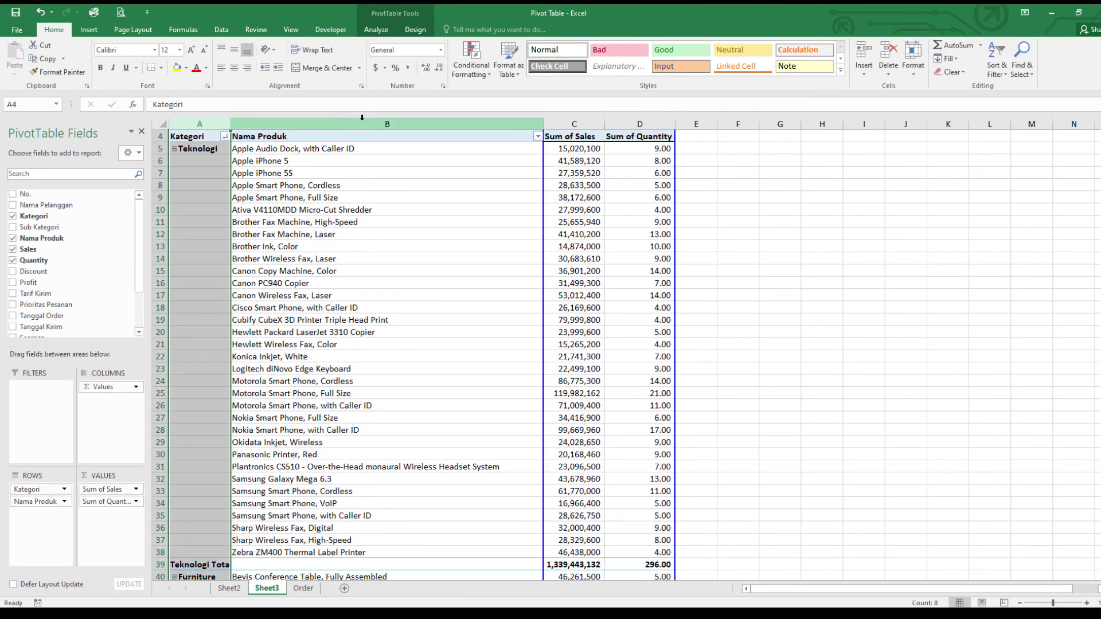
pyautogui.click(362, 118)
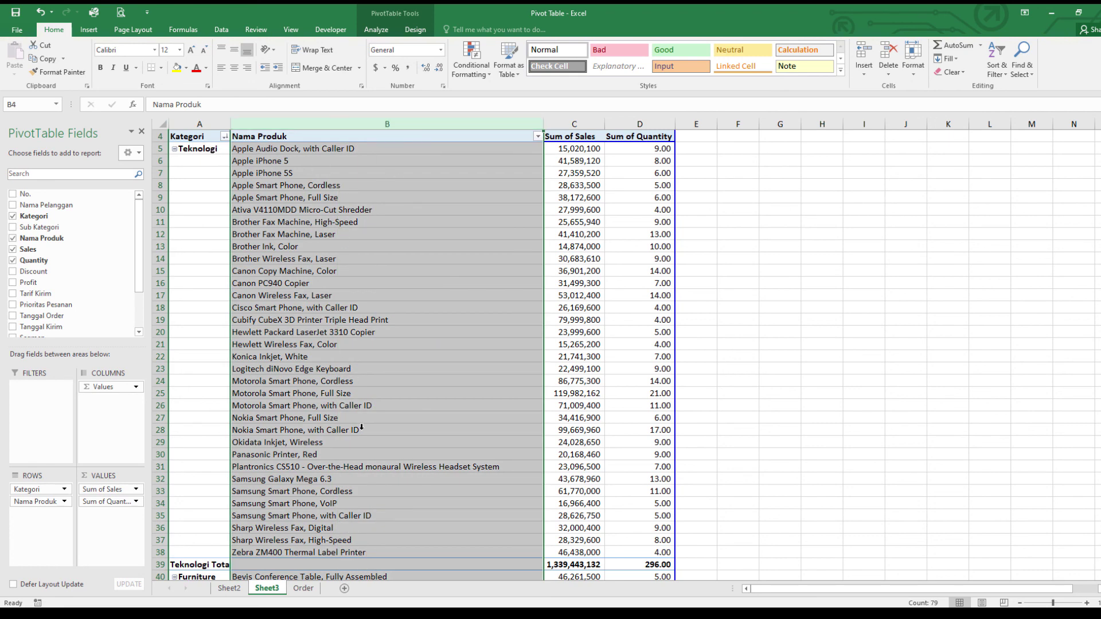
pyautogui.scroll(-6, 361, 427)
pyautogui.scroll(7, 367, 424)
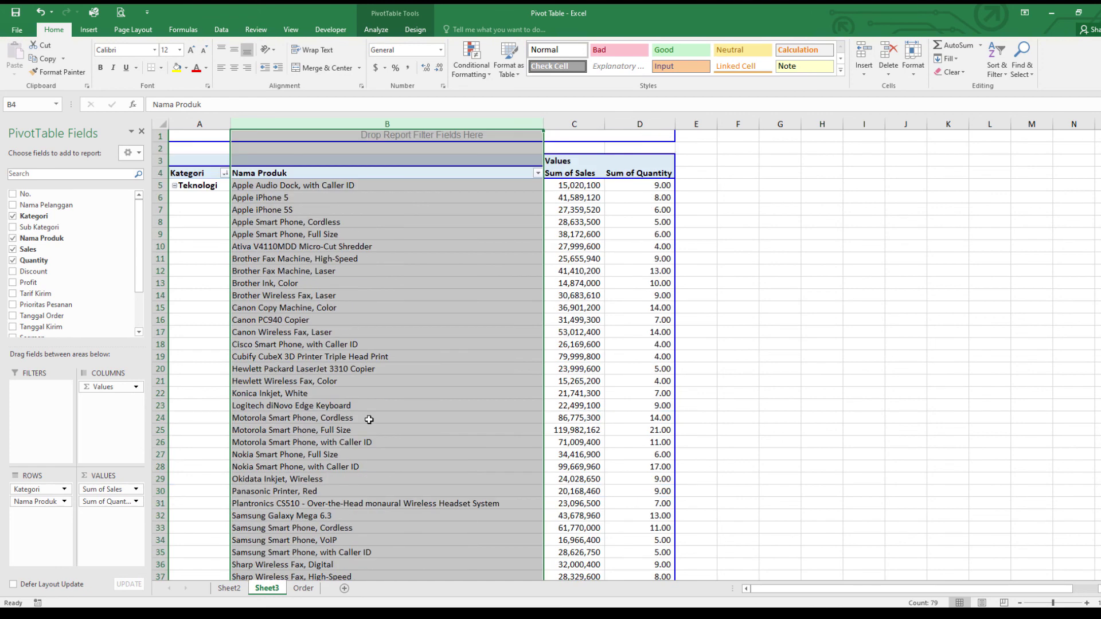
# Step: Move Kategori from the row area to the report filter and filter the PivotTable to Teknologi
pyautogui.click(200, 174)
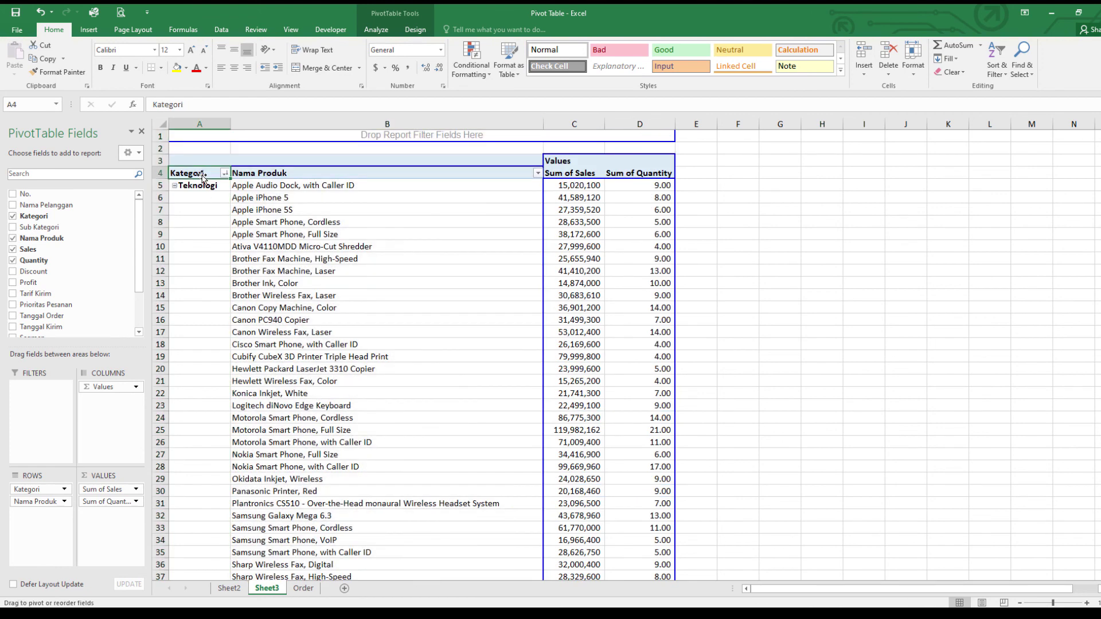
pyautogui.moveTo(202, 177); pyautogui.dragTo(216, 139)
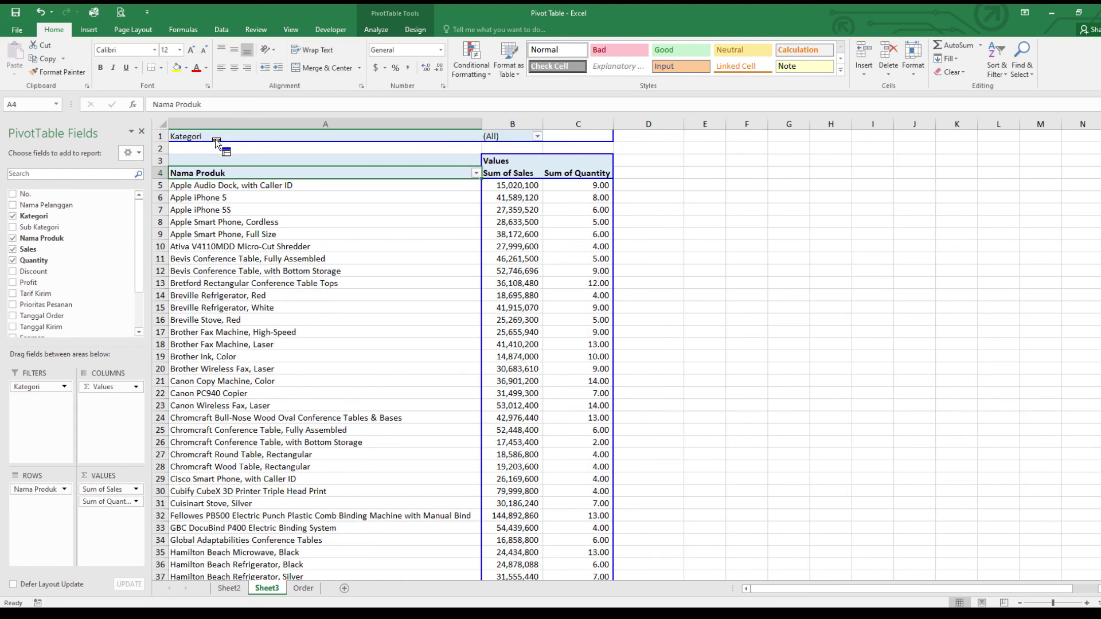
pyautogui.click(538, 138)
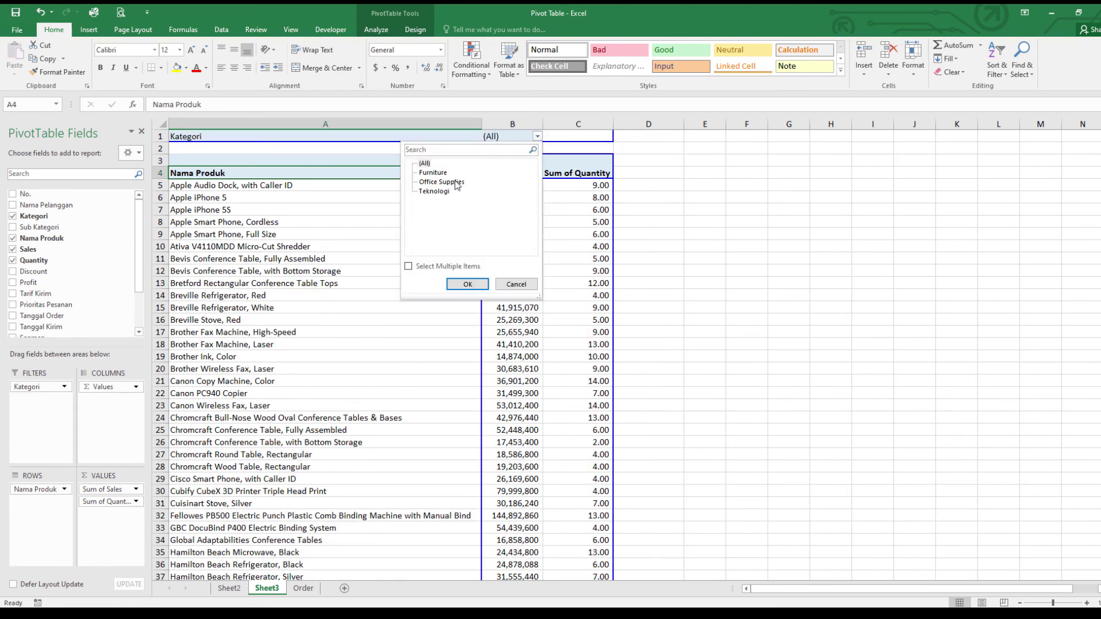
pyautogui.click(439, 193)
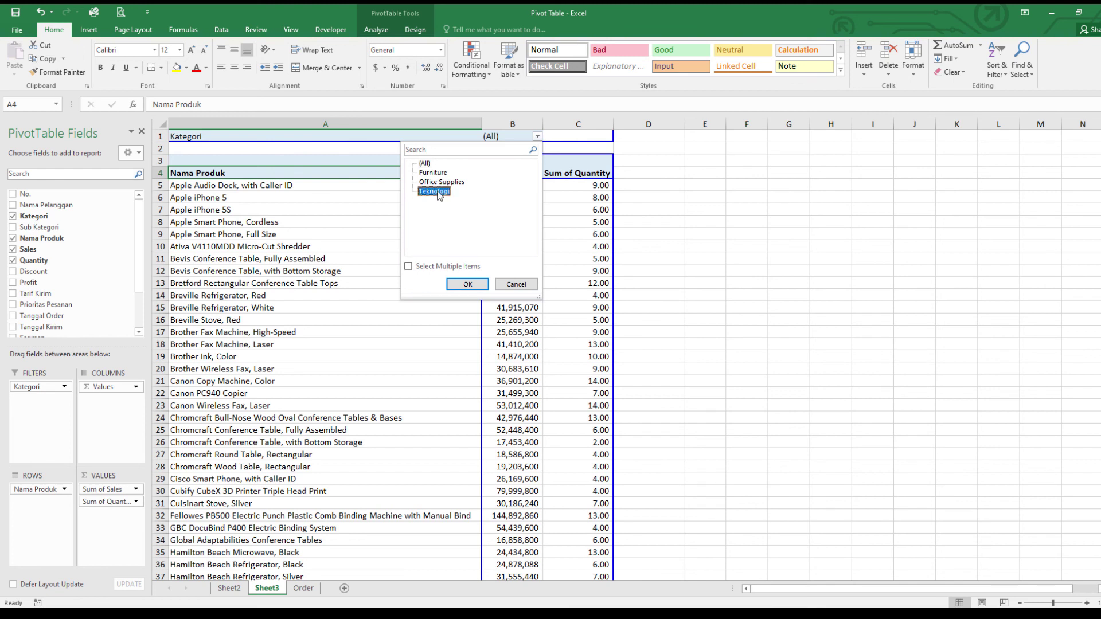
pyautogui.click(468, 284)
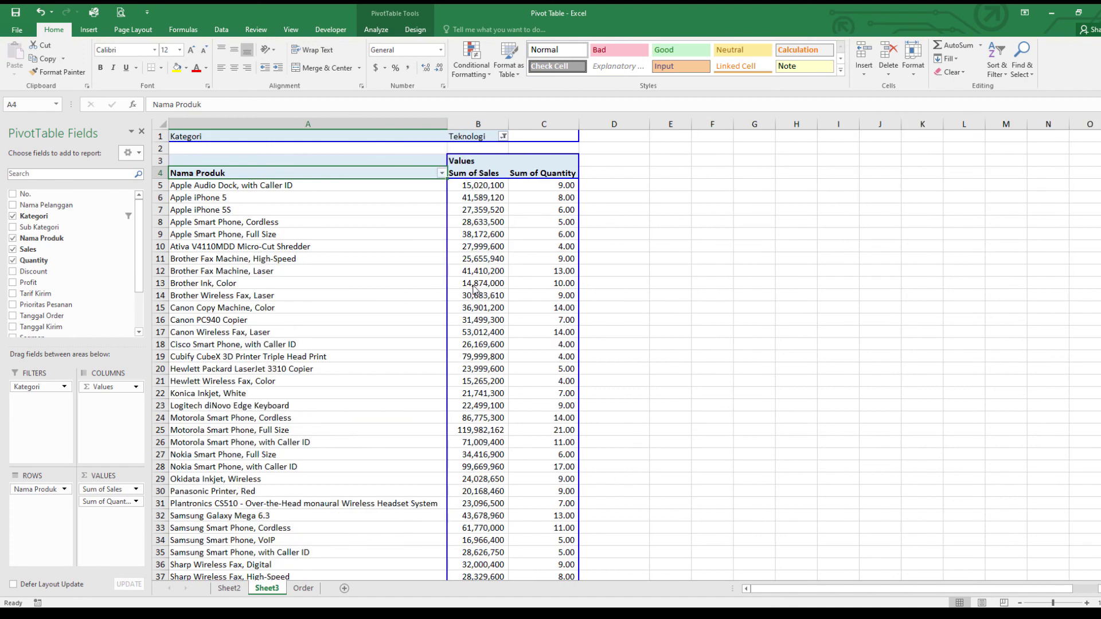
# Step: Sort the Nama Produk items in descending order by Sum of Quantity
pyautogui.click(678, 282)
pyautogui.click(281, 222)
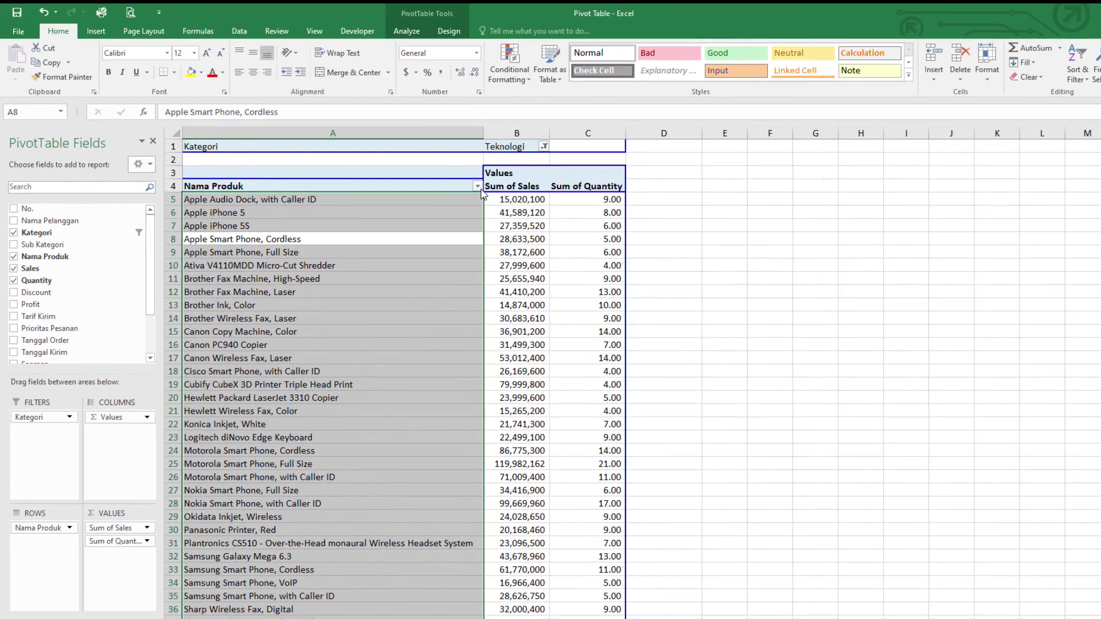
pyautogui.click(436, 174)
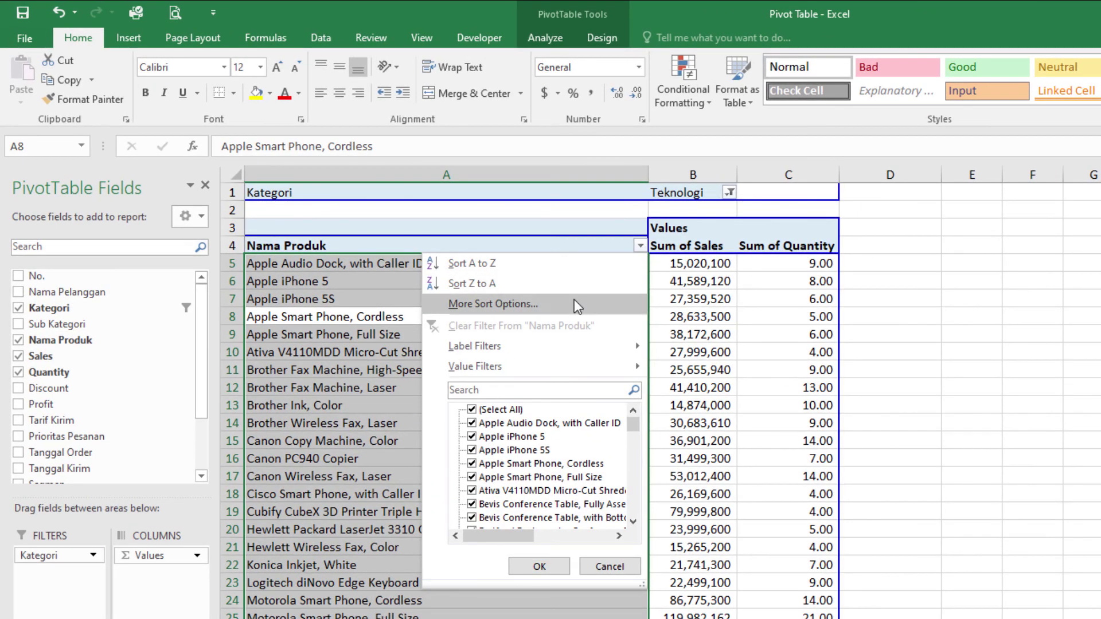
pyautogui.click(559, 294)
pyautogui.click(793, 406)
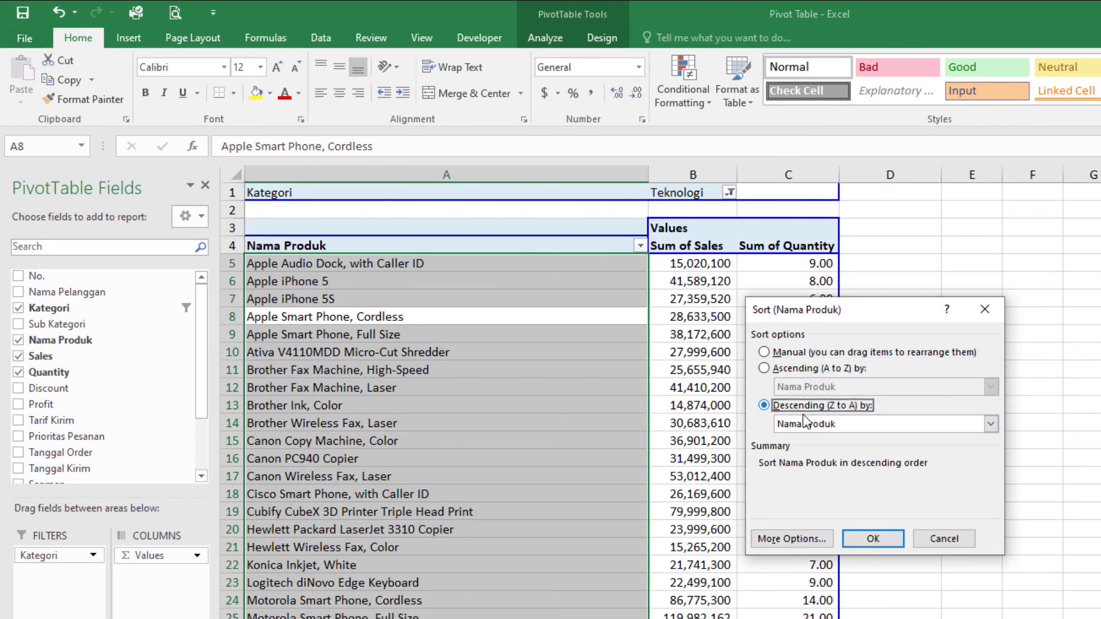
pyautogui.click(819, 424)
pyautogui.click(811, 461)
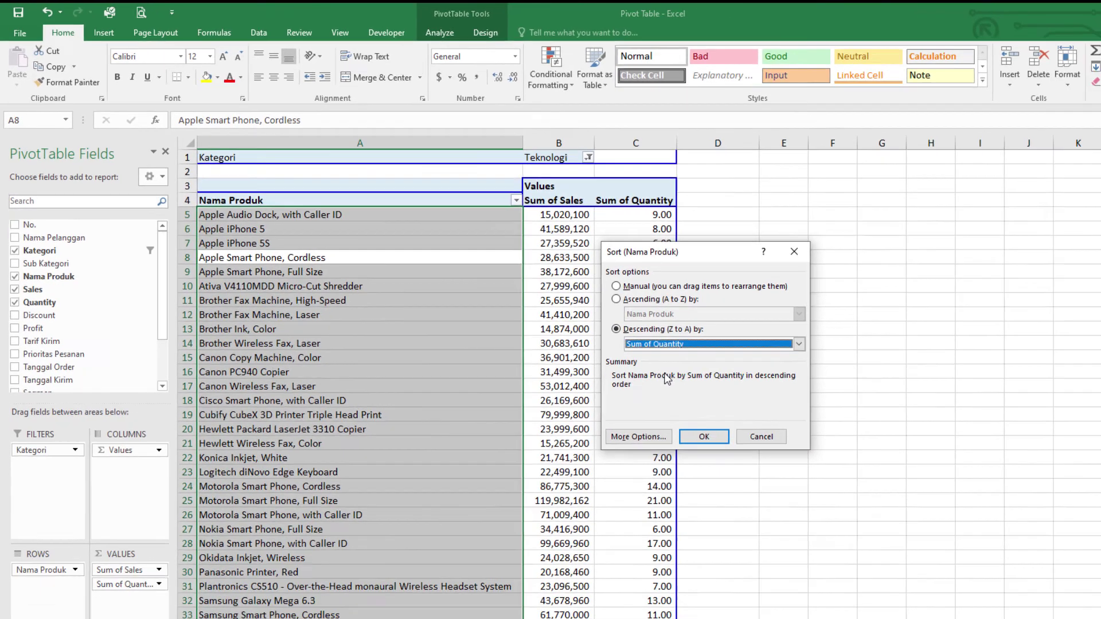
pyautogui.click(877, 539)
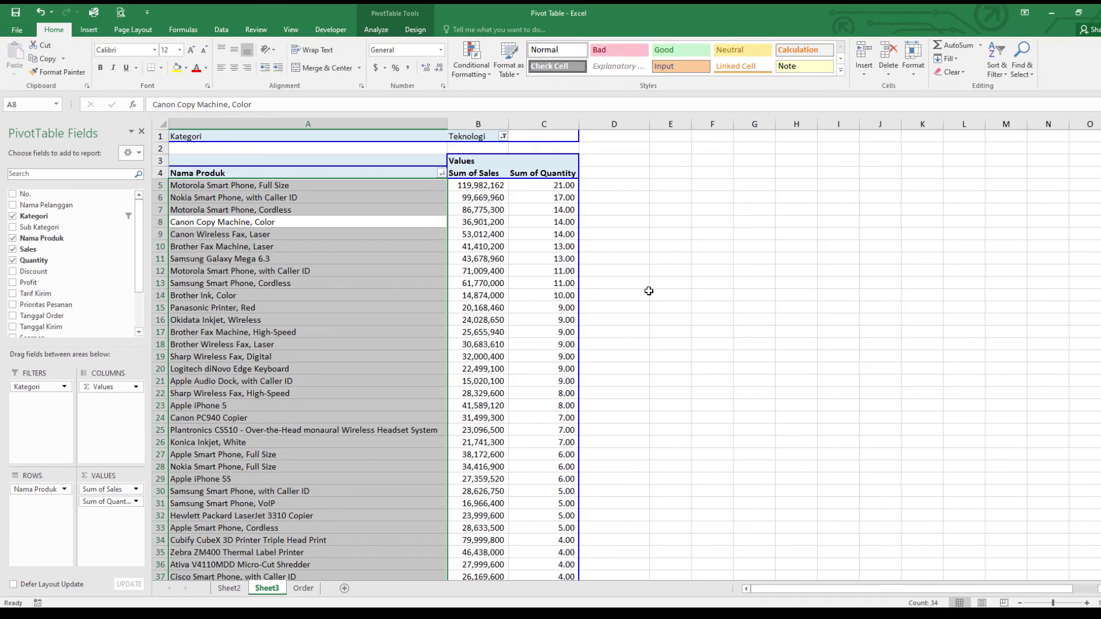
# Step: Examine the Sum of Sales and Sum of Quantity values for the first product row of the PivotTable
pyautogui.click(657, 263)
pyautogui.click(269, 234)
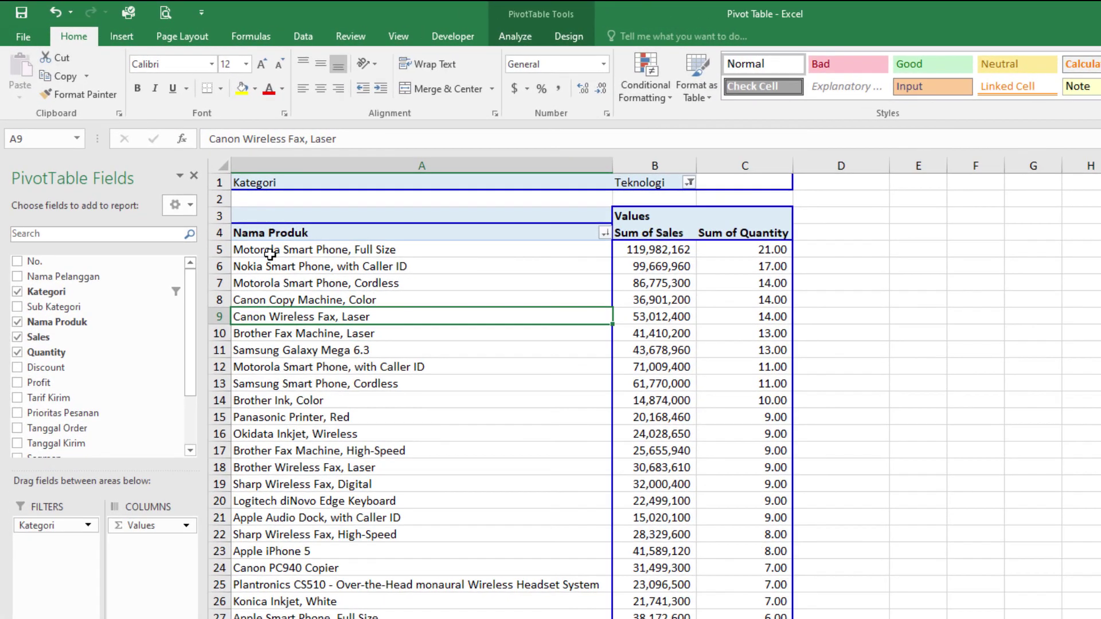
pyautogui.moveTo(270, 254); pyautogui.dragTo(739, 253)
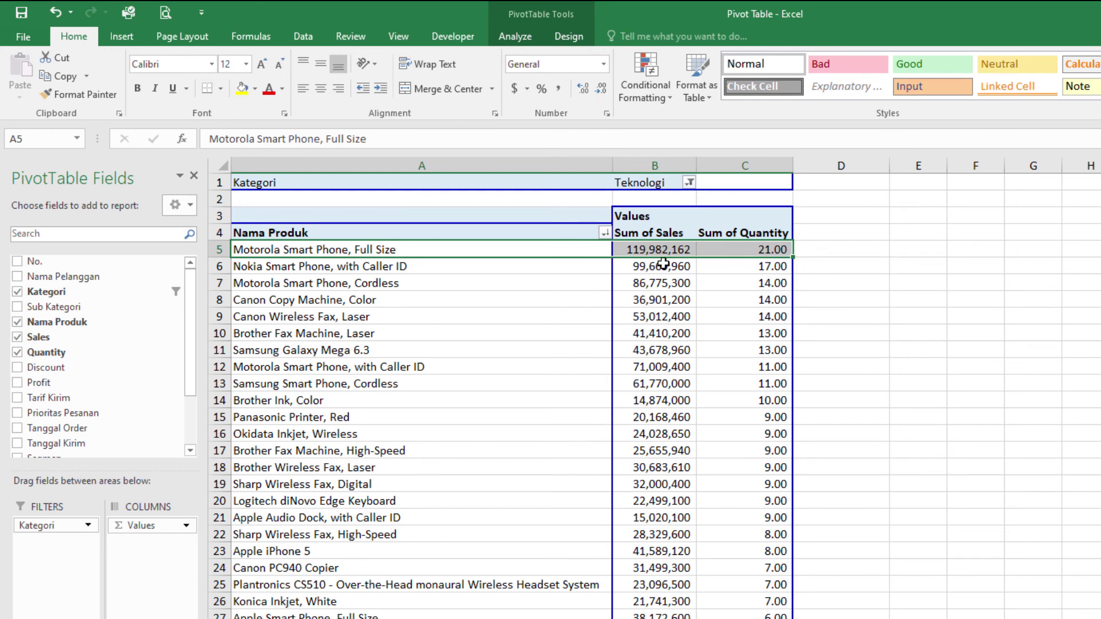
pyautogui.moveTo(679, 247)
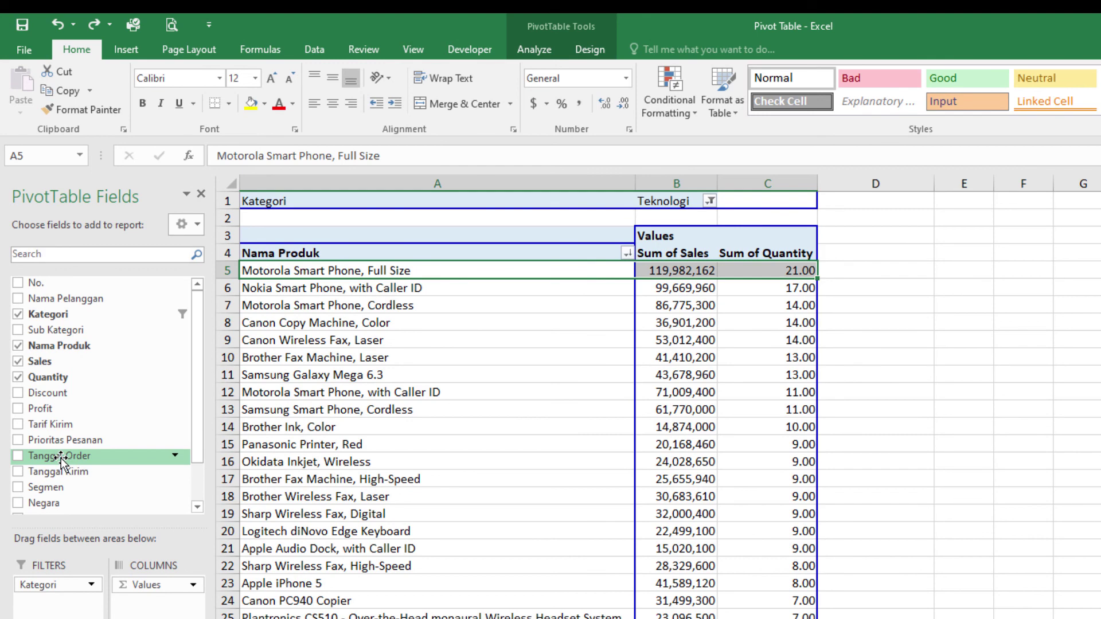
# Step: Add Tanggal Order as a row field before Nama Produk and group its dates by Months and Years
pyautogui.moveTo(61, 458); pyautogui.dragTo(247, 325)
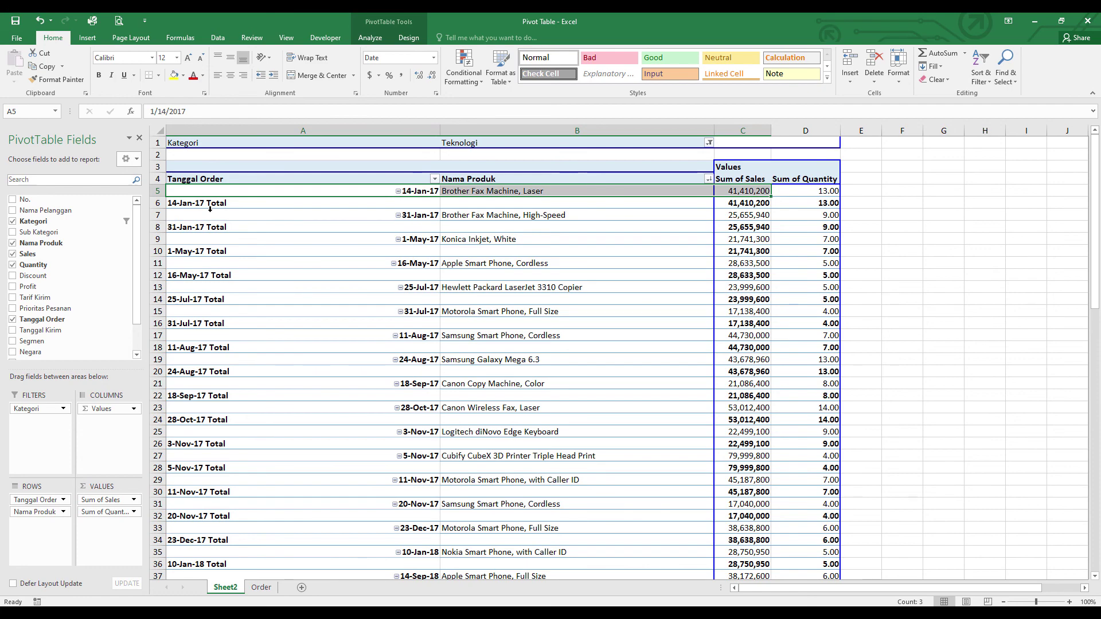
pyautogui.click(262, 204)
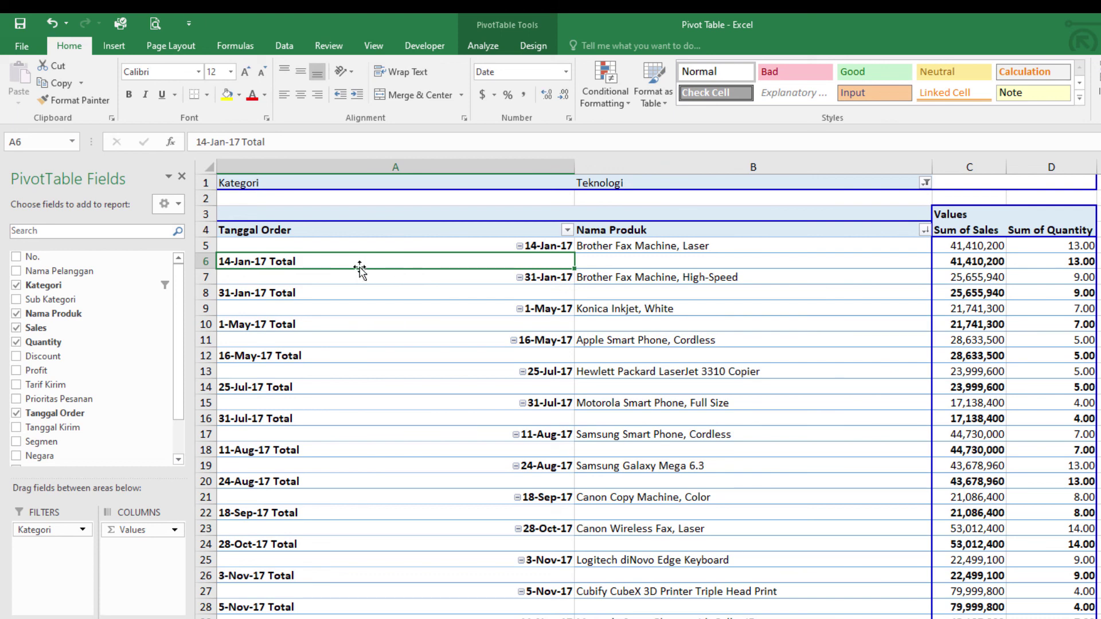
pyautogui.click(477, 49)
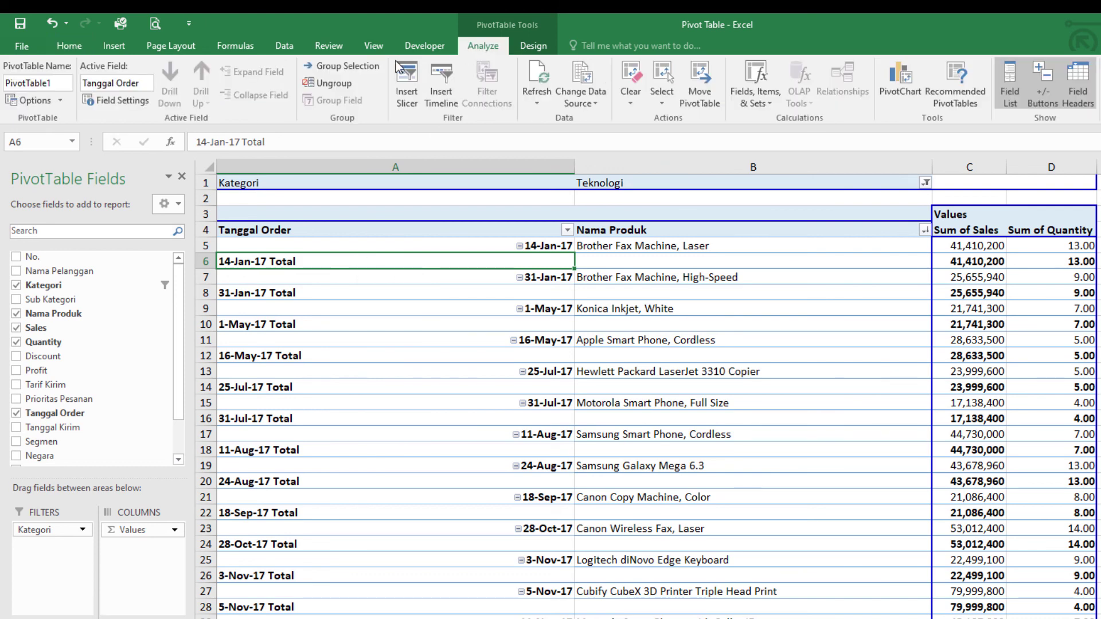
pyautogui.click(356, 65)
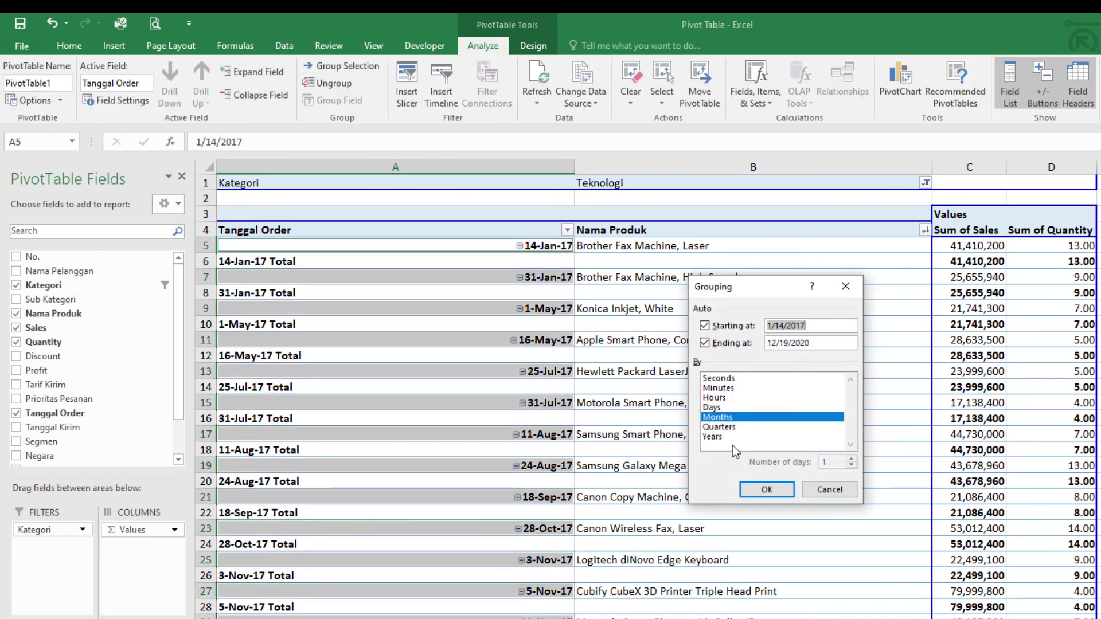
pyautogui.click(716, 437)
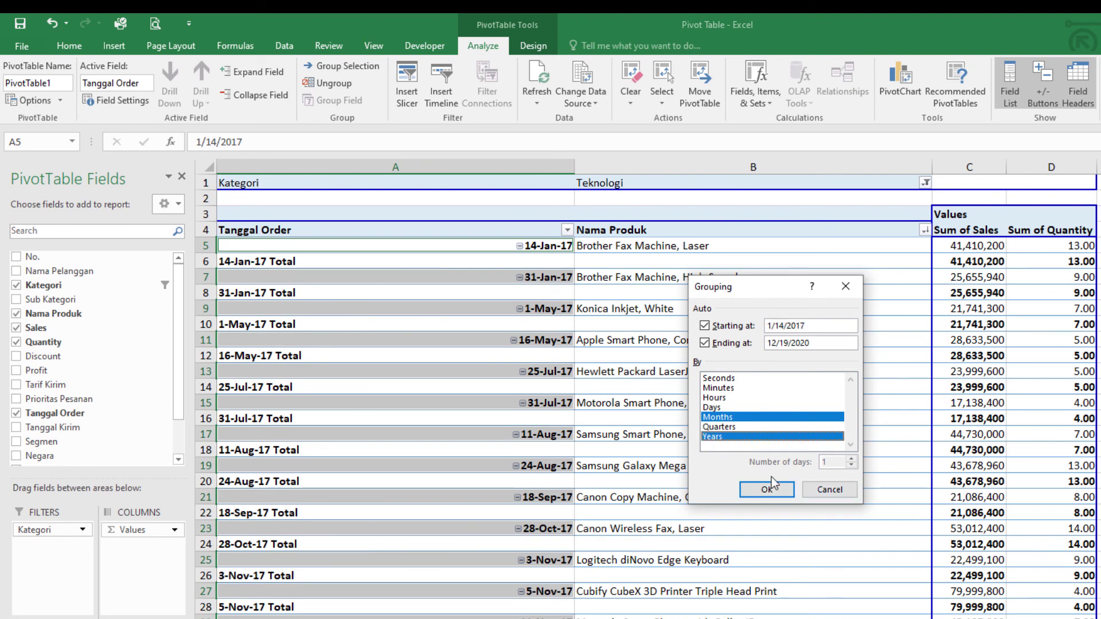
pyautogui.click(766, 489)
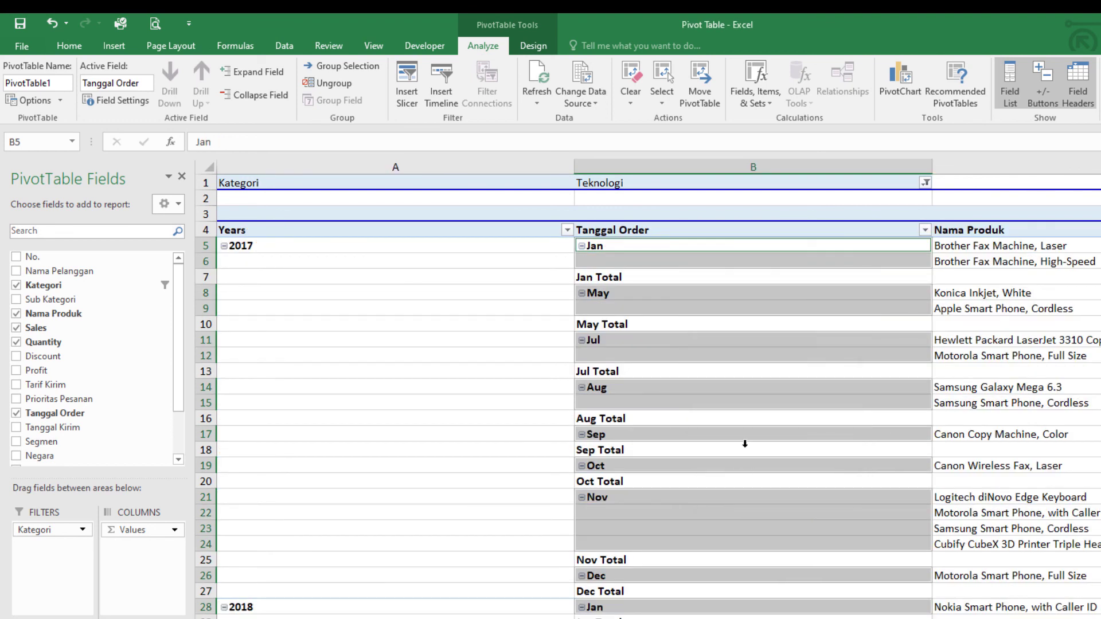
pyautogui.click(402, 323)
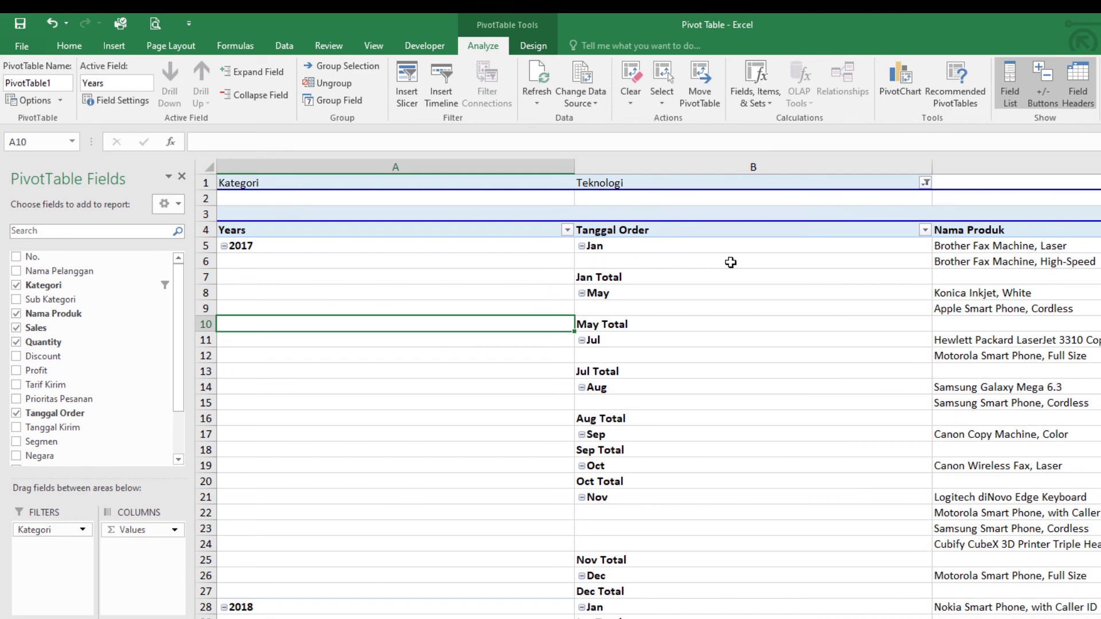
# Step: Move Tanggal Order to the report filter to review products by year, and return it to the rows between Years and Nama Produk
pyautogui.click(655, 231)
pyautogui.moveTo(655, 231); pyautogui.dragTo(394, 192)
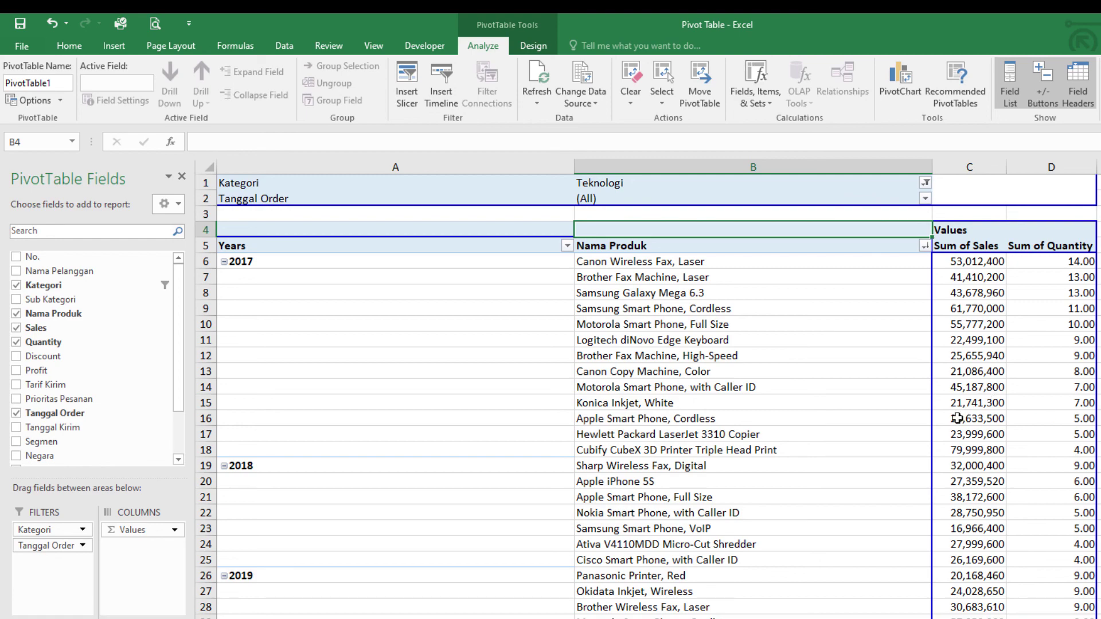
pyautogui.moveTo(957, 418)
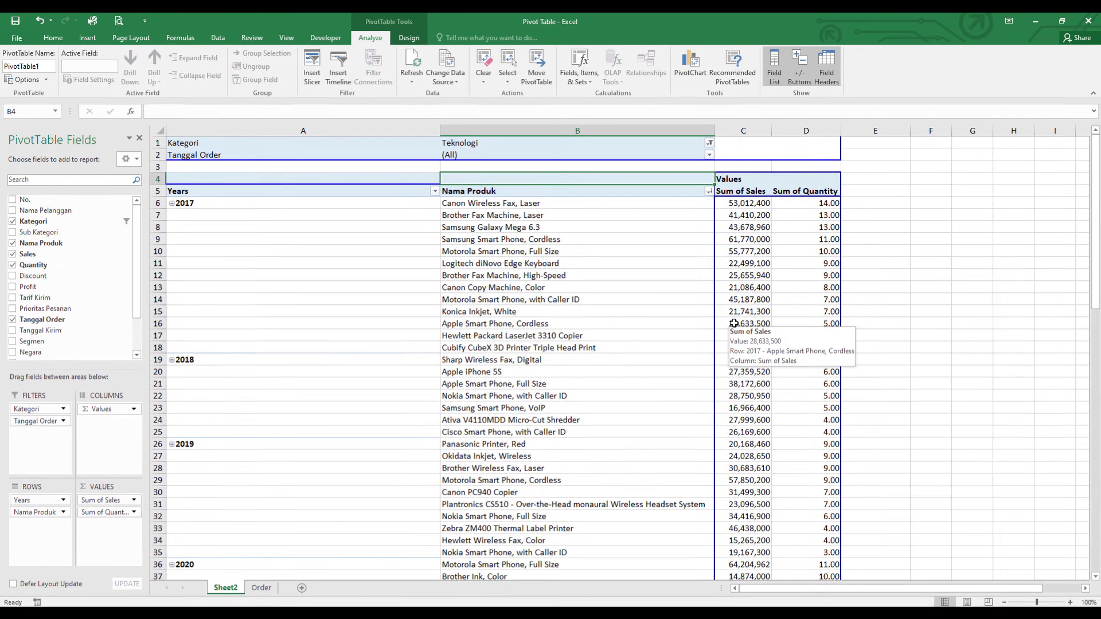
pyautogui.scroll(-4, 733, 323)
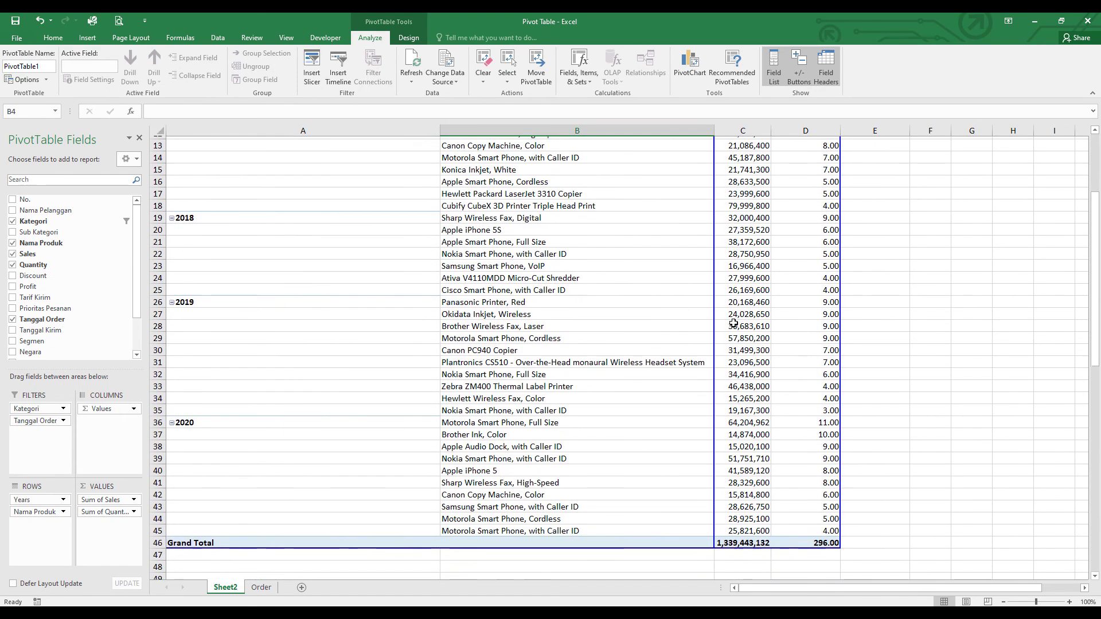
pyautogui.scroll(4, 733, 323)
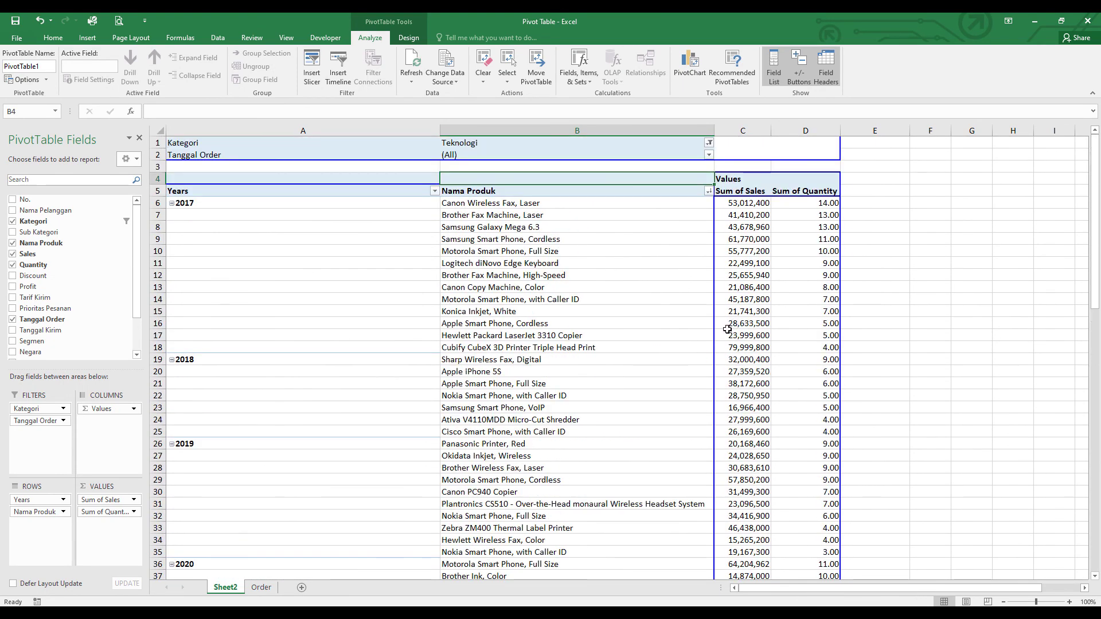
pyautogui.hotkey('ctrl', 'z')
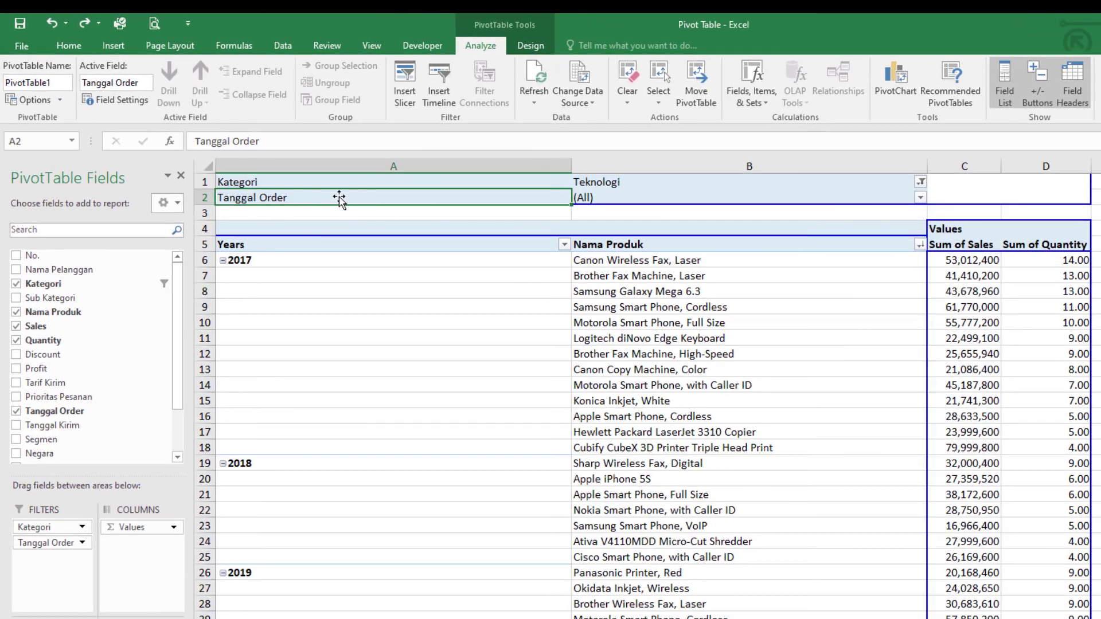
pyautogui.moveTo(338, 198); pyautogui.dragTo(504, 263)
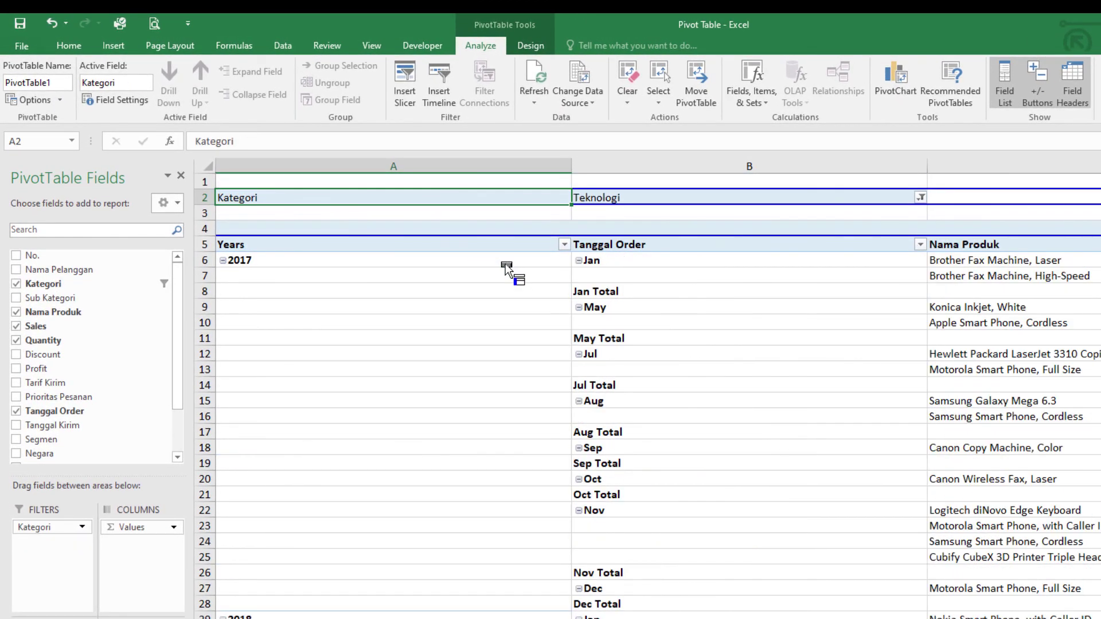
# Step: Add Quarters to the Tanggal Order date grouping, keeping Months and Years selected
pyautogui.click(666, 274)
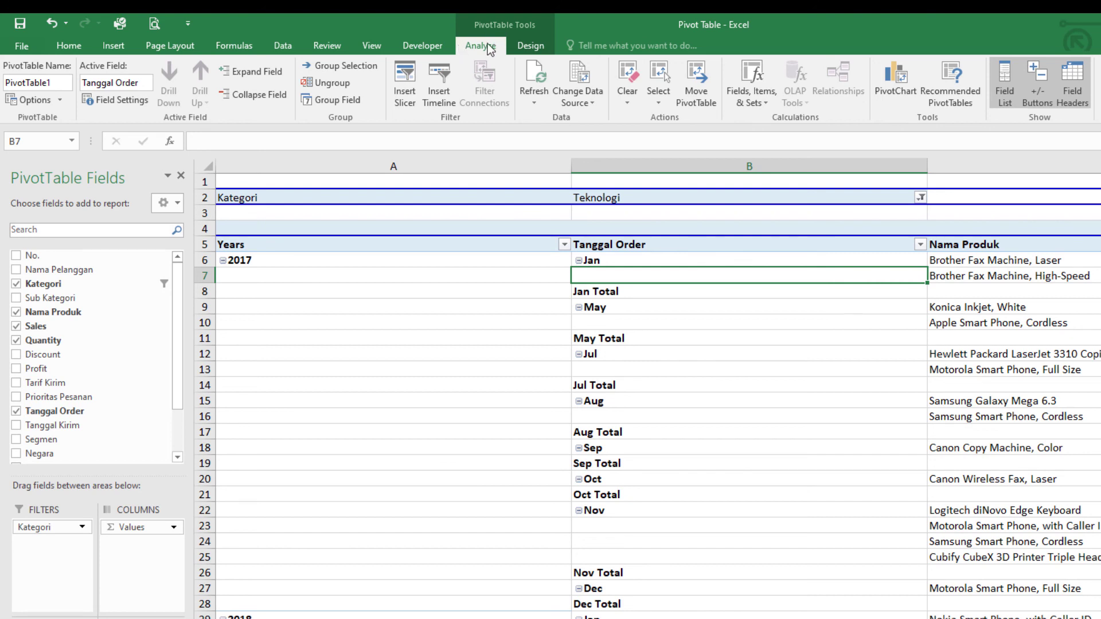
pyautogui.click(341, 99)
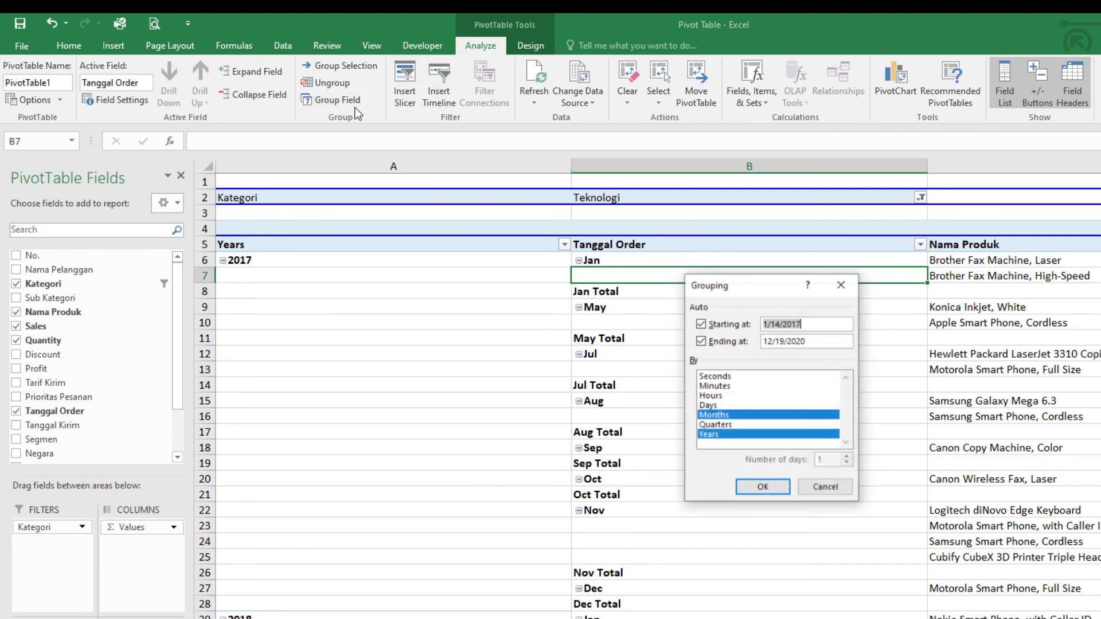
pyautogui.click(717, 426)
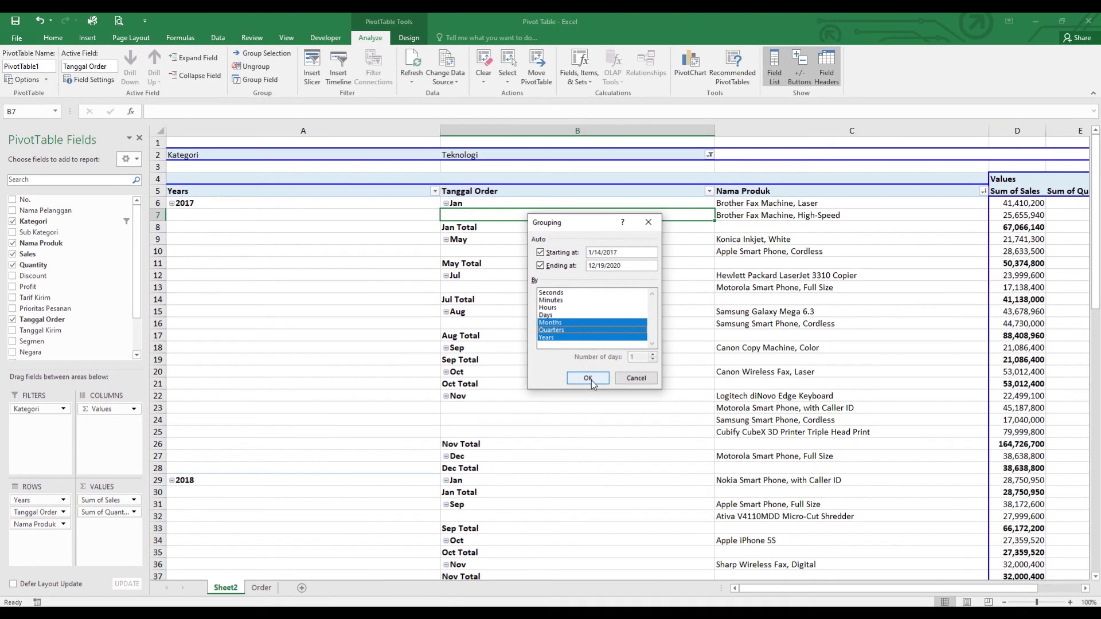
pyautogui.click(764, 487)
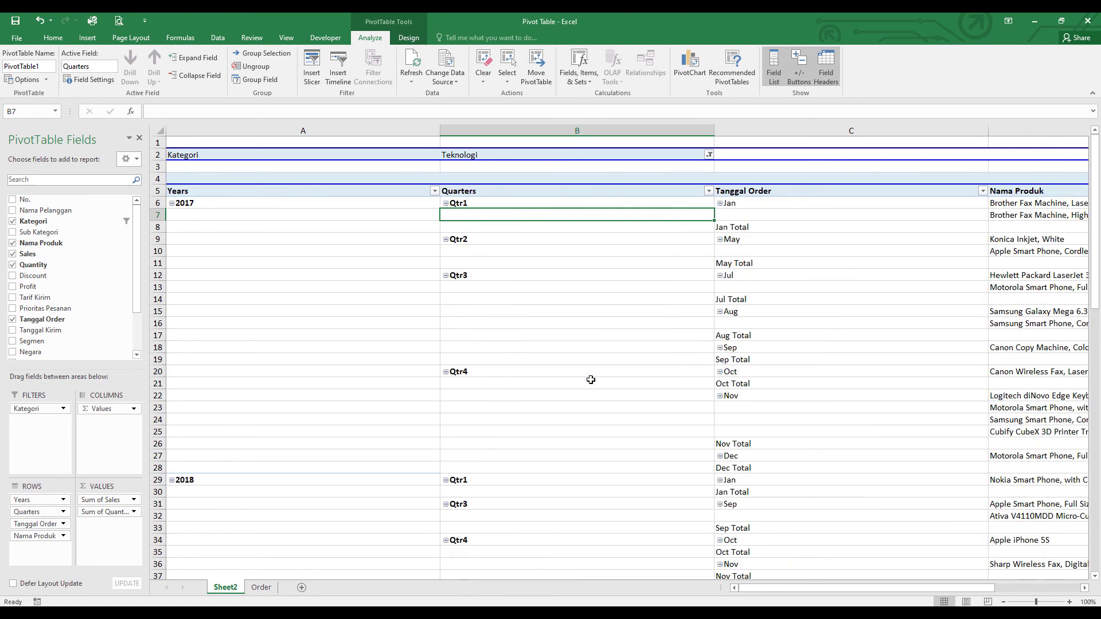
# Step: Move Tanggal Order from the rows to the report filter and check the products listed under Qtr1 of 2017
pyautogui.click(738, 194)
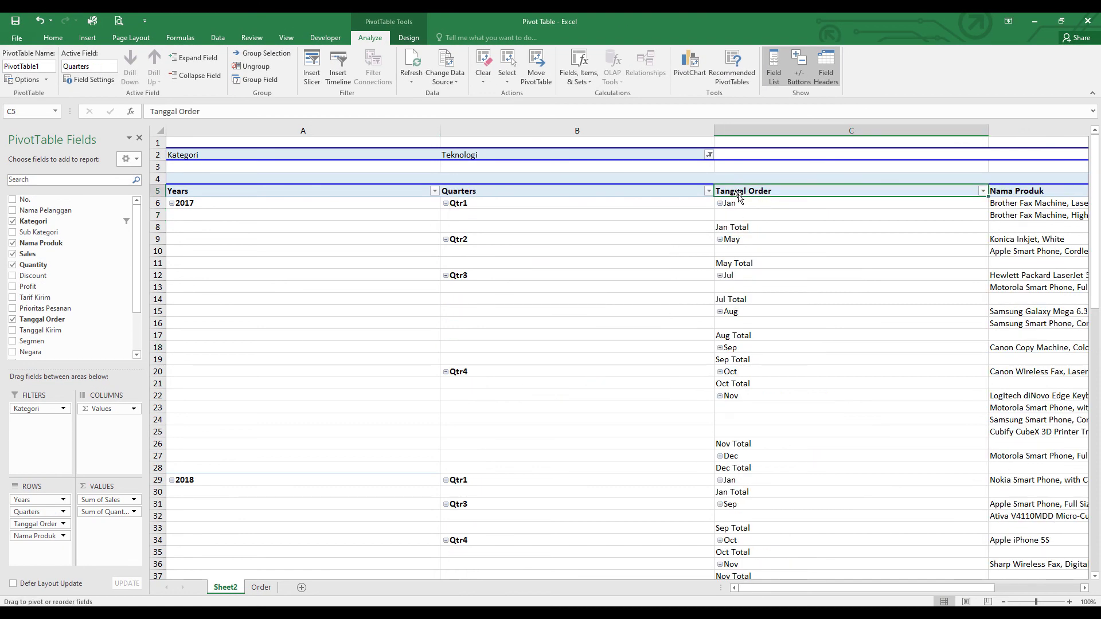
pyautogui.moveTo(738, 193); pyautogui.dragTo(306, 156)
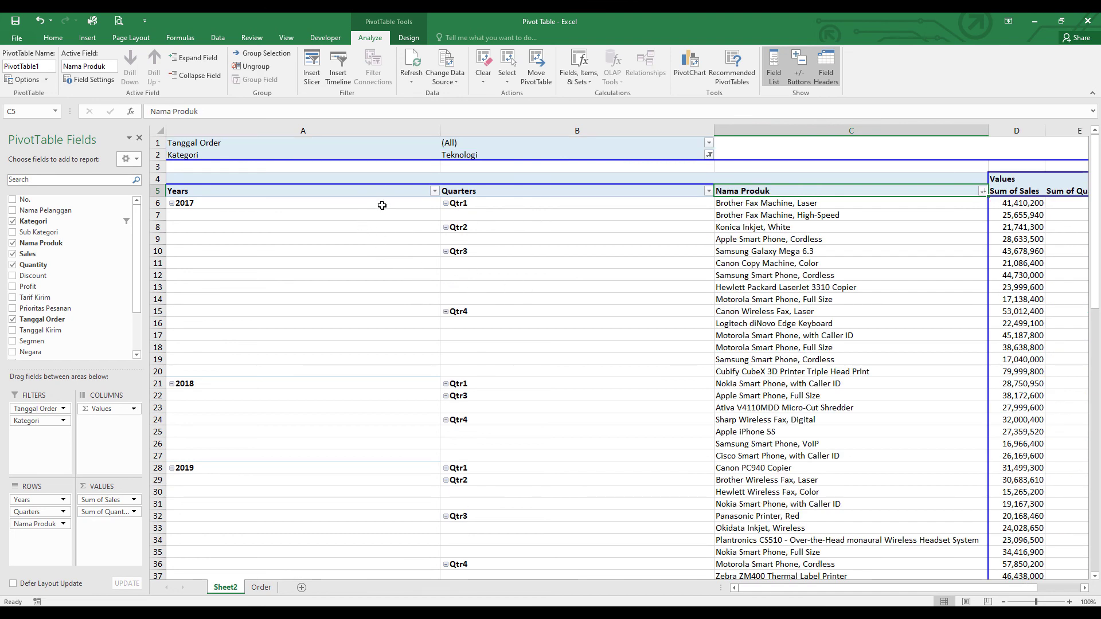
pyautogui.click(510, 205)
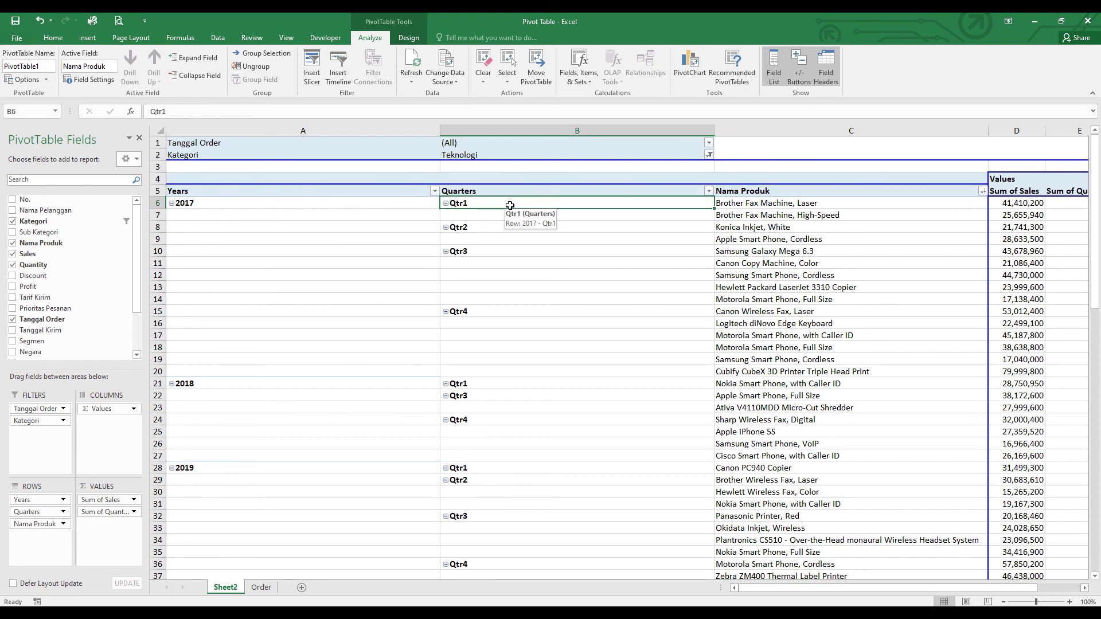
pyautogui.moveTo(831, 205); pyautogui.dragTo(912, 216)
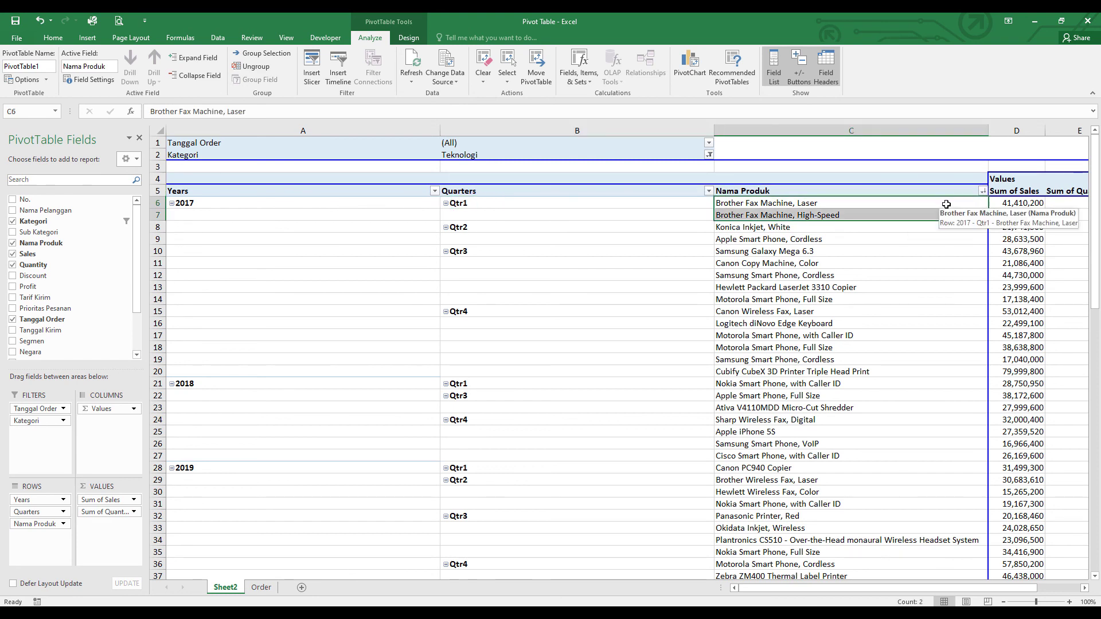